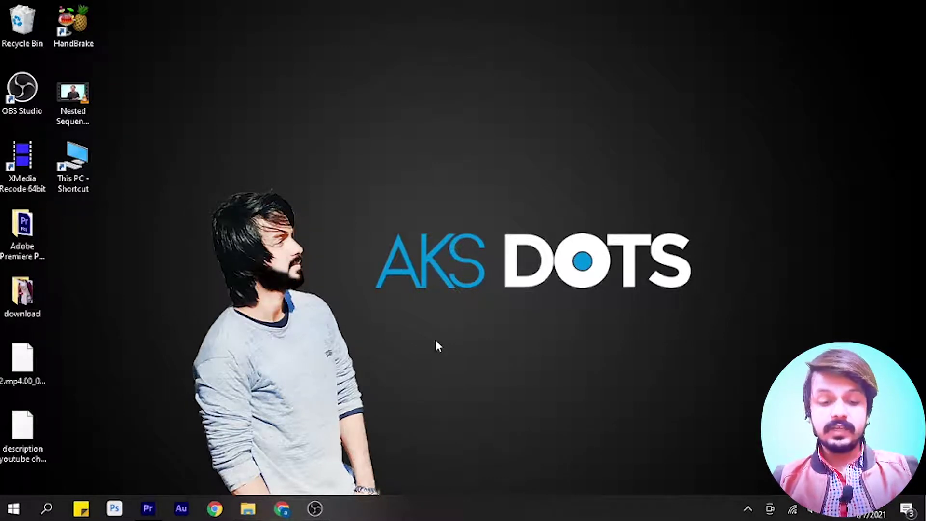
Bring Chrome to the front, showing the YouTube results for 'tiktok video 2021'
click(282, 509)
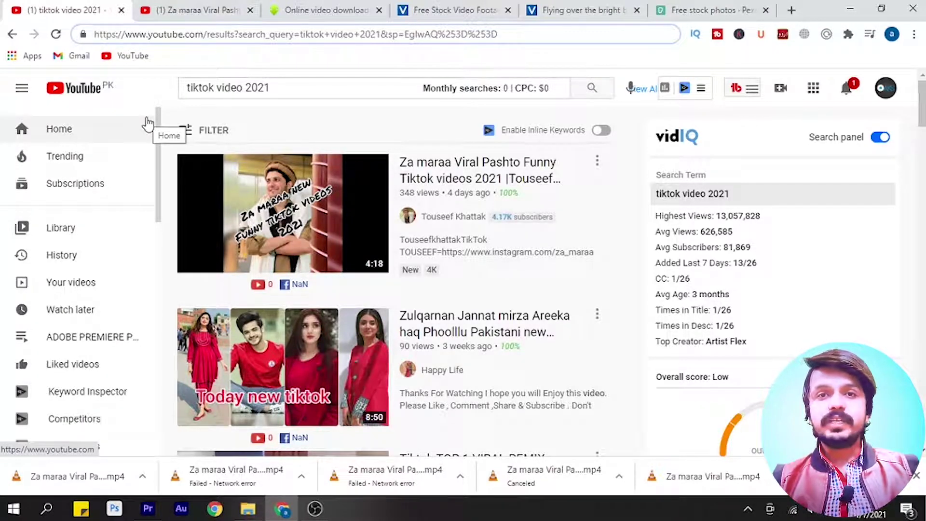
click(296, 87)
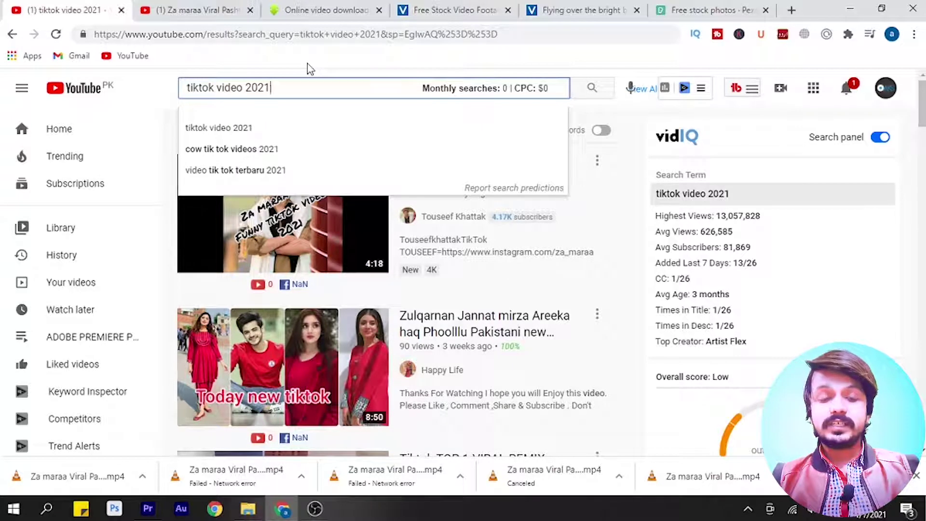
click(169, 101)
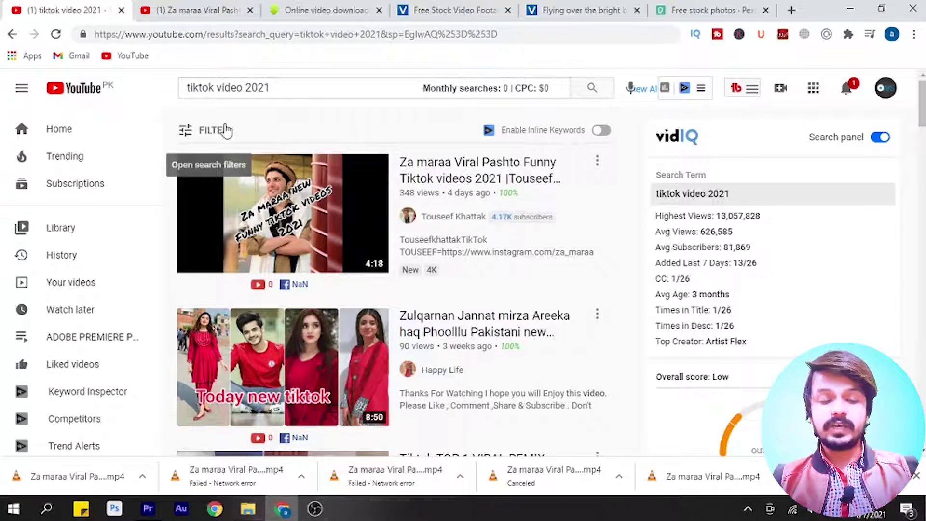
click(207, 132)
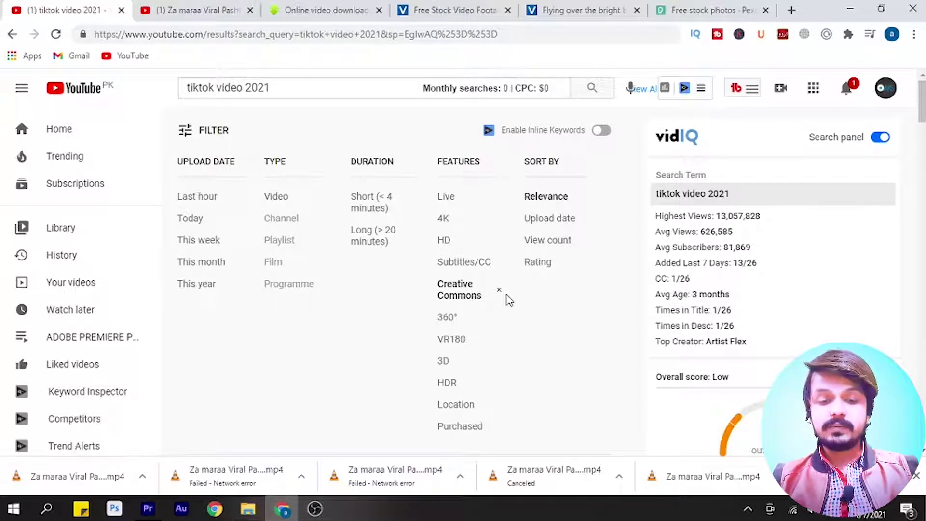
click(204, 138)
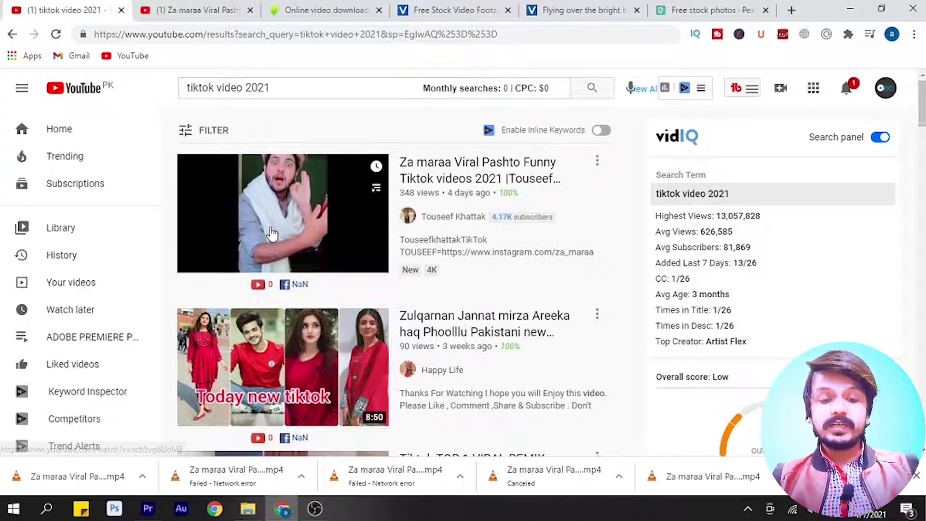
Open the TikTok video's link with the 'ss' prefix in savefrom.net, which offers a WebM 720 download
key(ctrl+Tab)
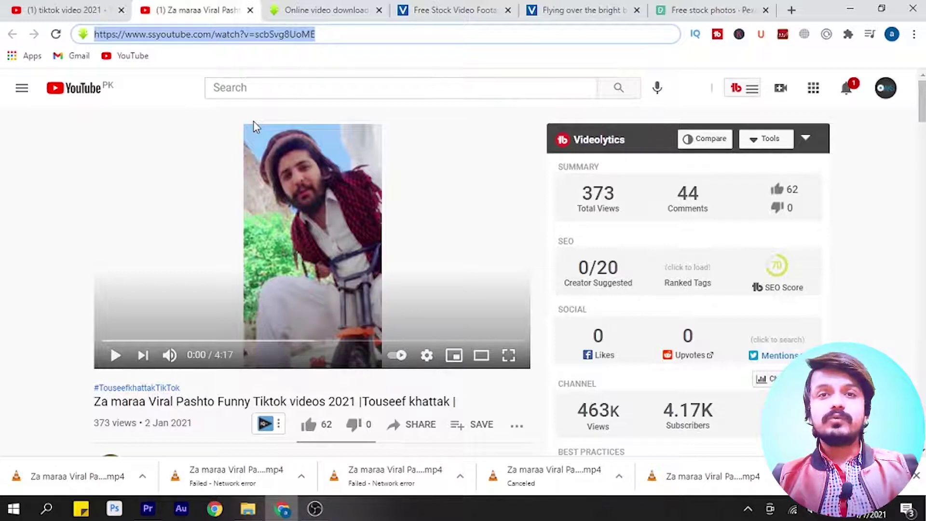
click(152, 35)
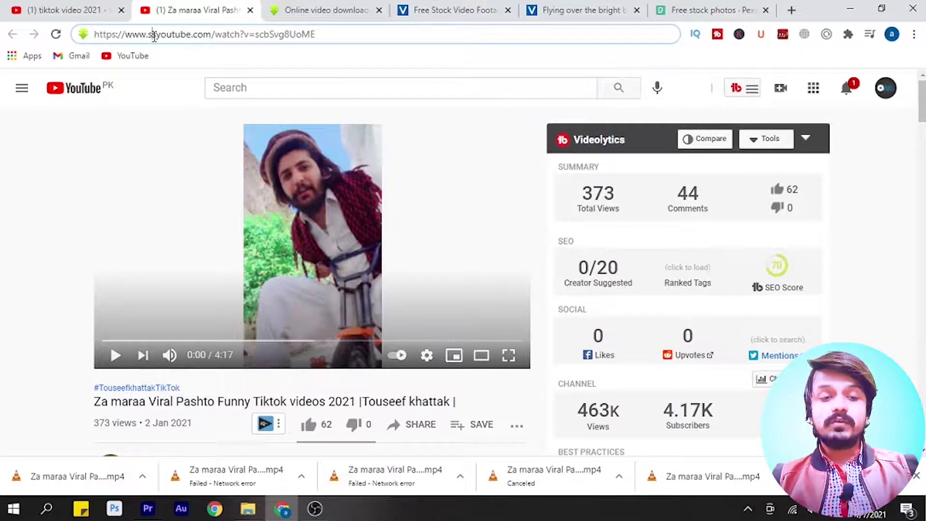
drag(148, 35, 156, 35)
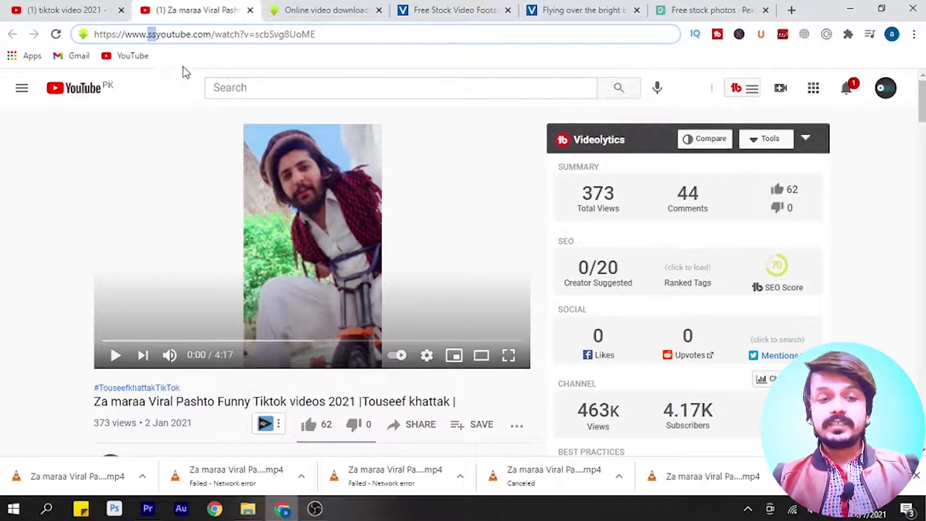
click(311, 7)
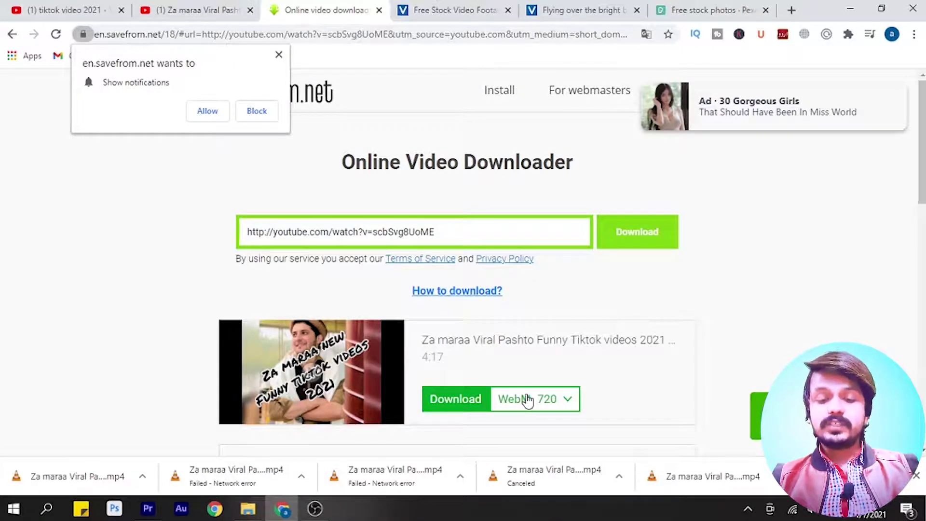
Review SaveFrom.net's WebM and MP4 quality options, then move to the Videvo stock footage site
click(527, 401)
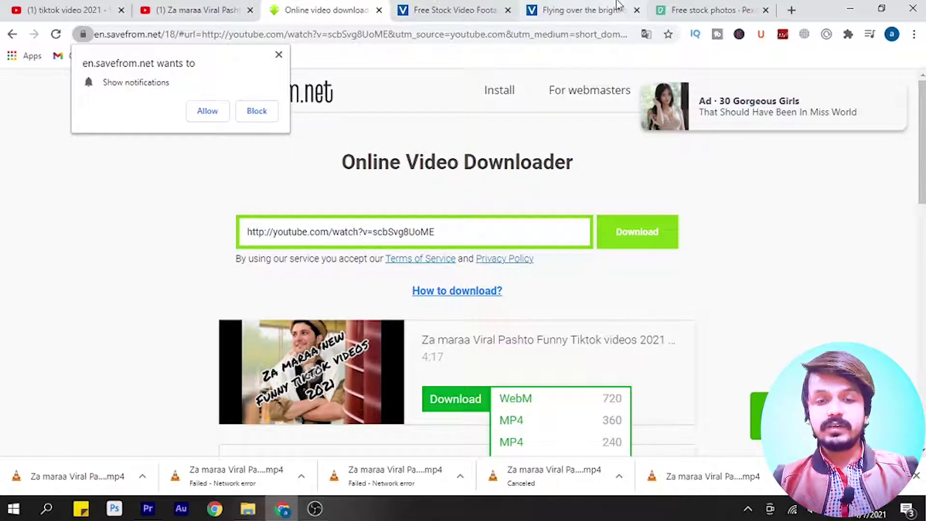
click(482, 9)
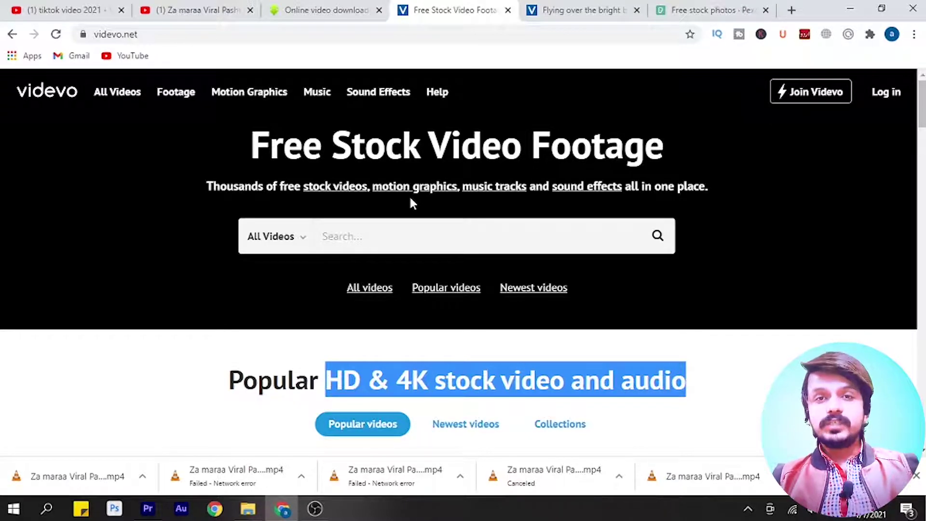
Browse Videvo's headings and popular clips, then open the 'Flying over the bright blue open ocean' page
click(193, 395)
drag(325, 384, 571, 383)
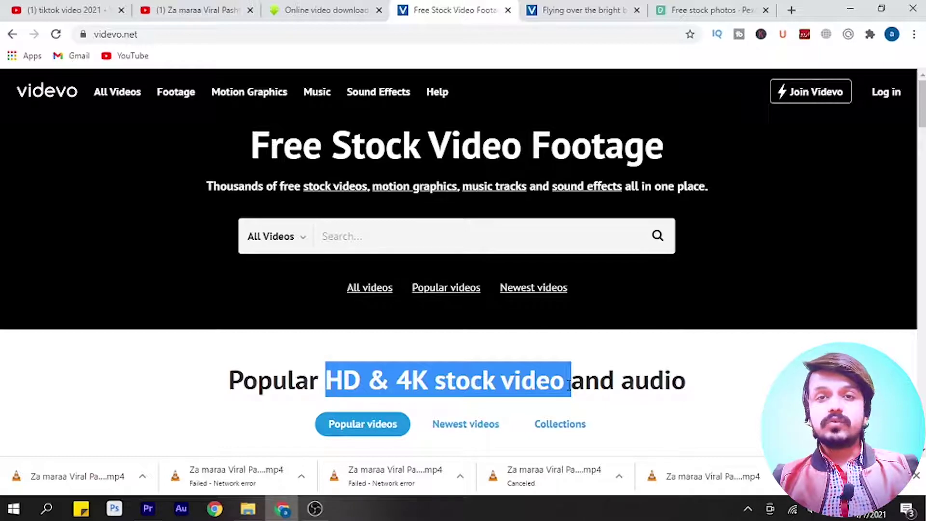
scroll(571, 382, down, 10)
drag(922, 185, 922, 104)
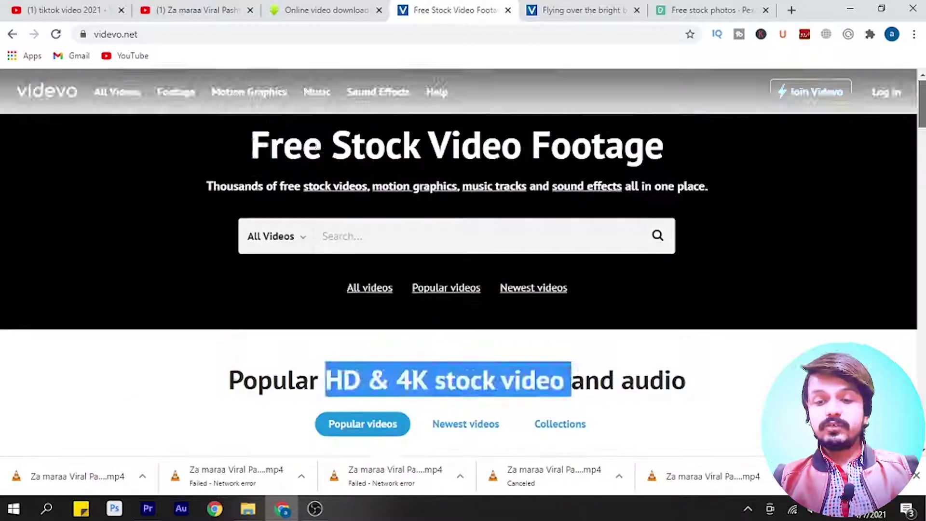
drag(251, 145, 674, 152)
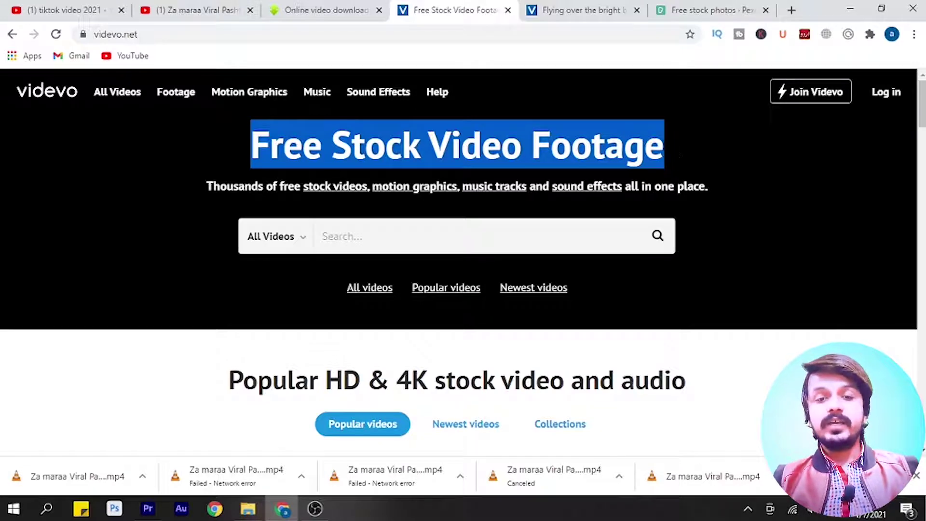
scroll(827, 166, down, 6)
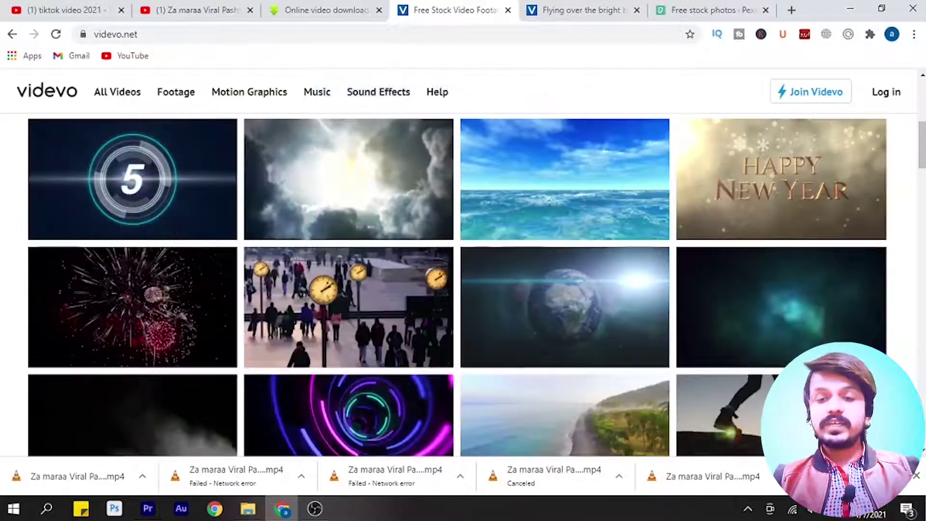
click(569, 9)
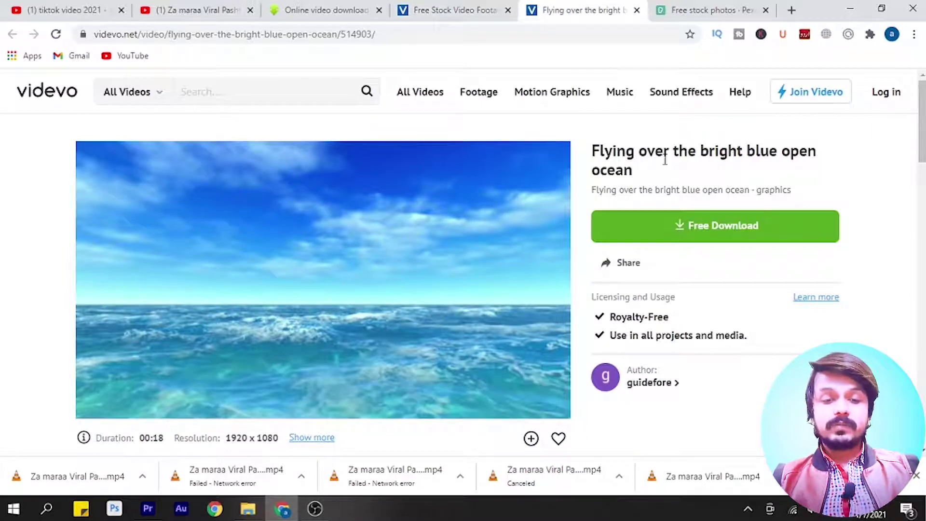
Look over the Pexels free stock photos site, then minimize the browser to the desktop
mouse_move(422, 240)
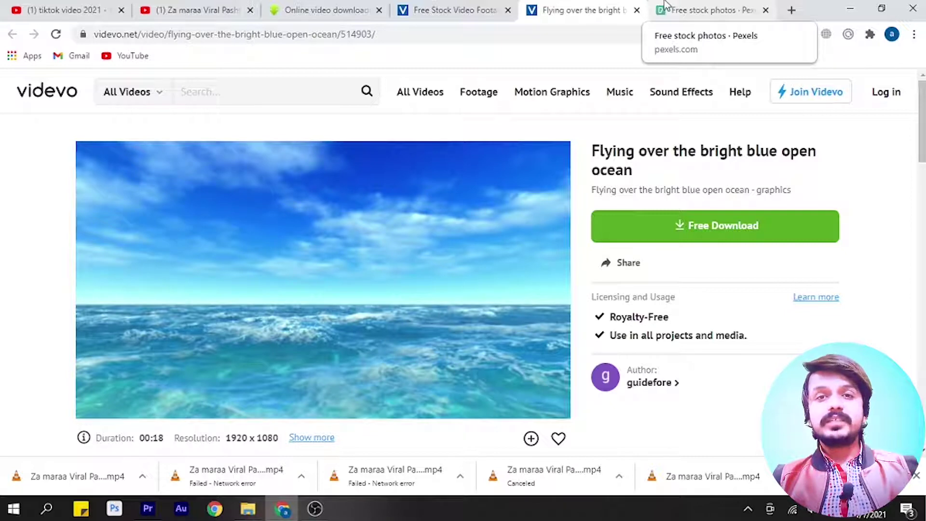
click(691, 10)
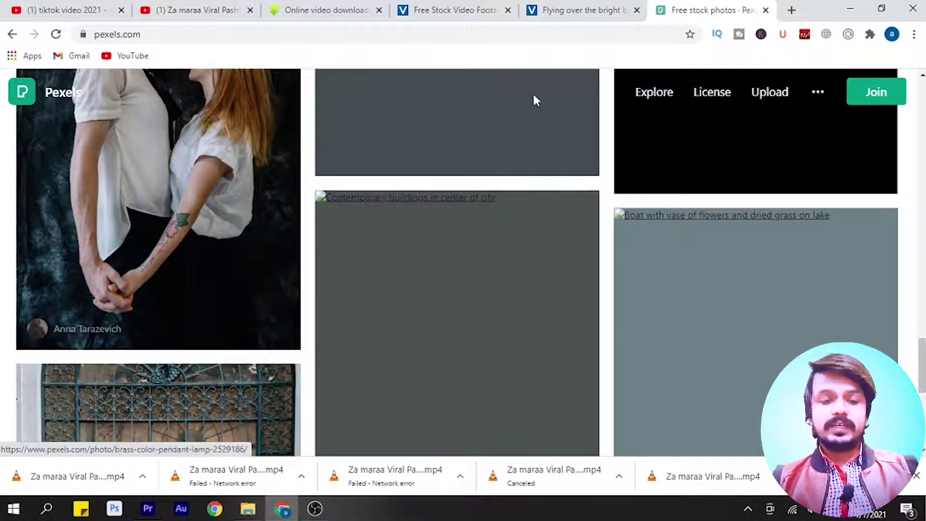
click(854, 9)
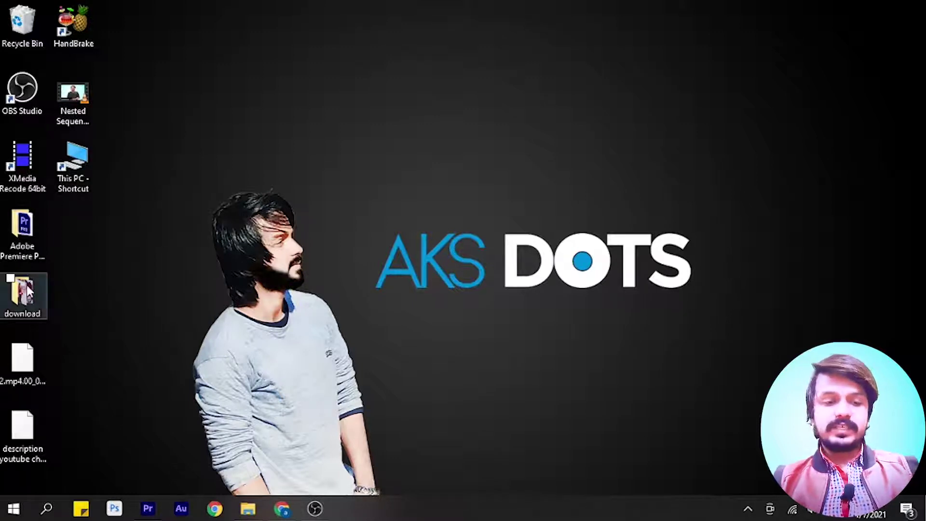
Drag the desktop 'download' folder into the class 3 project as a 2-item bin
mouse_move(27, 288)
mouse_down()
mouse_move(143, 410)
mouse_move(158, 508)
mouse_move(137, 403)
mouse_up()
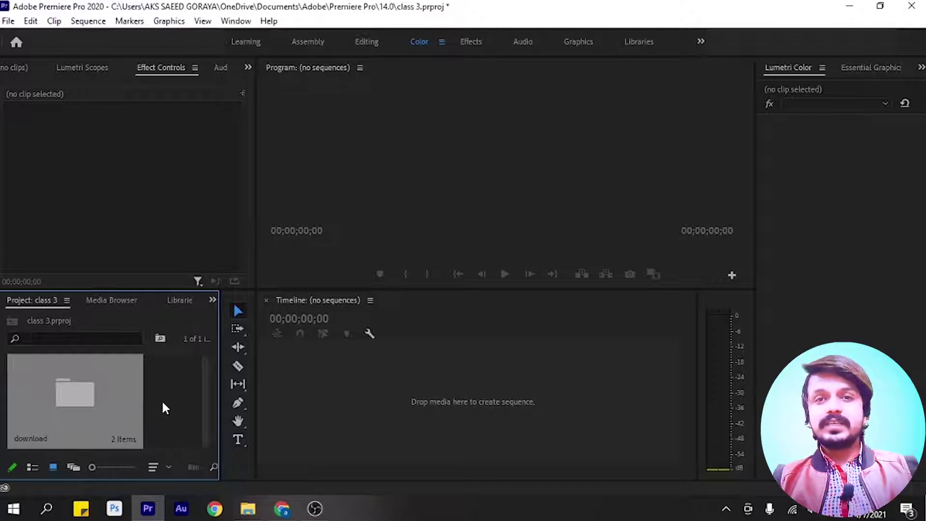
Open the download bin in its own tab and select the second of its two clips
click(163, 402)
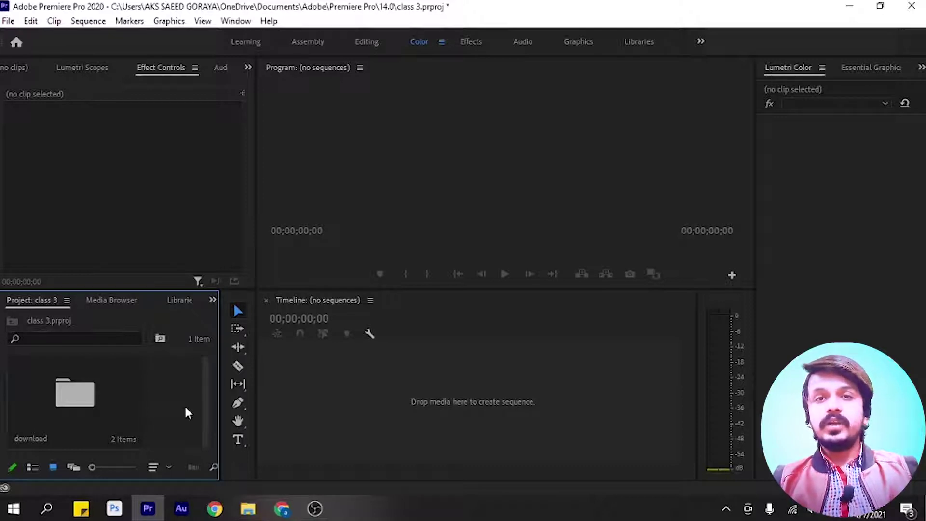
double_click(68, 392)
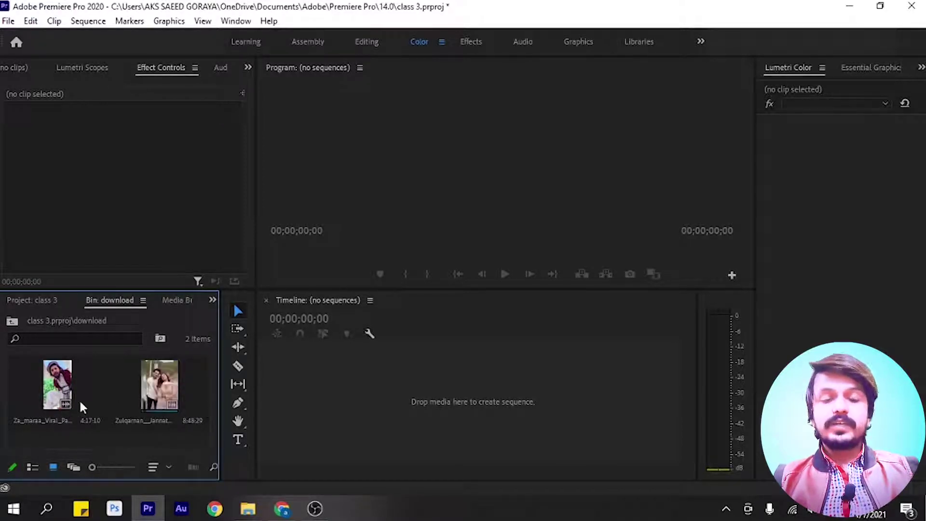
click(161, 400)
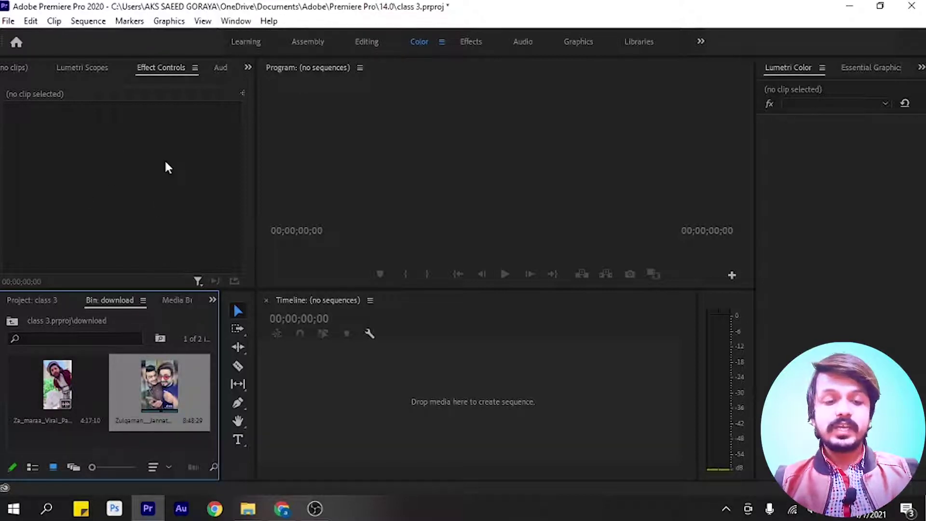
Load the second TikTok clip in the Source Monitor and maximize the panel to full workspace
double_click(166, 393)
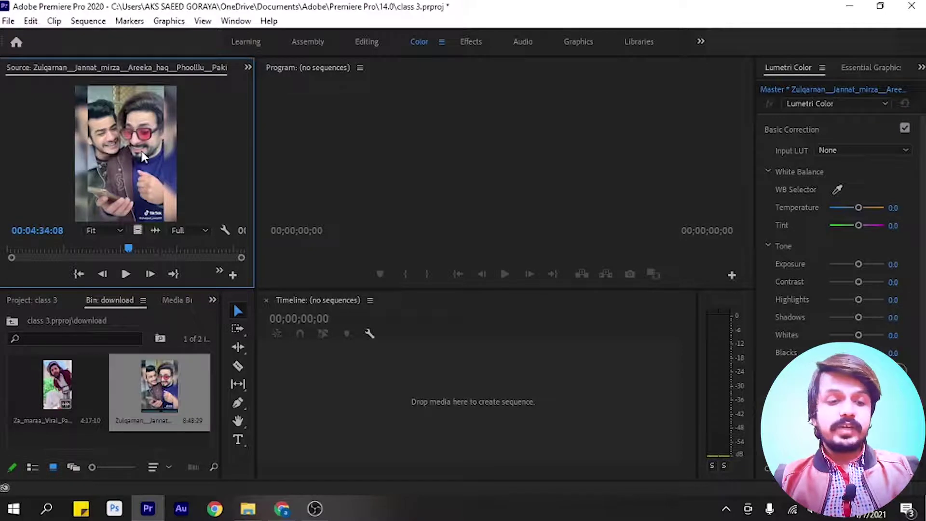
key(grave)
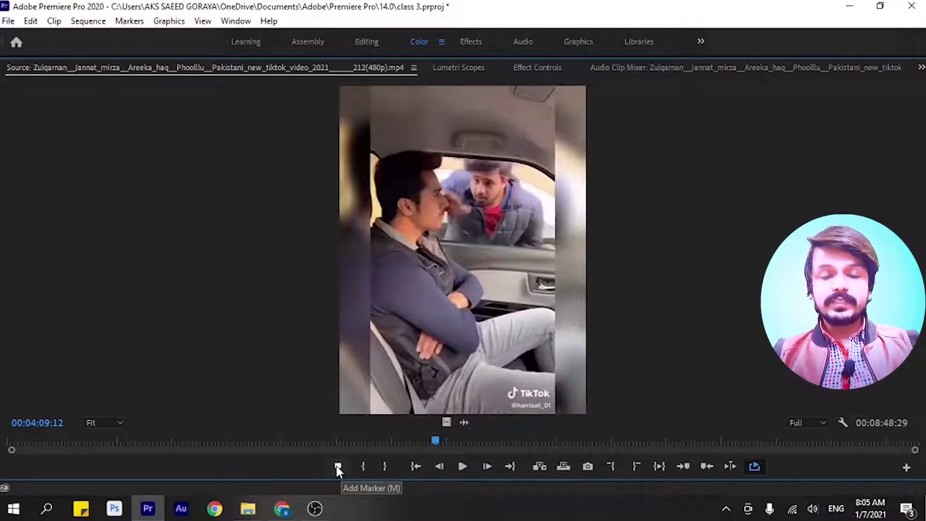
Add markers to the source clip at 00:04:09:12, 00:04:43:28 and 00:05:46:21
click(337, 466)
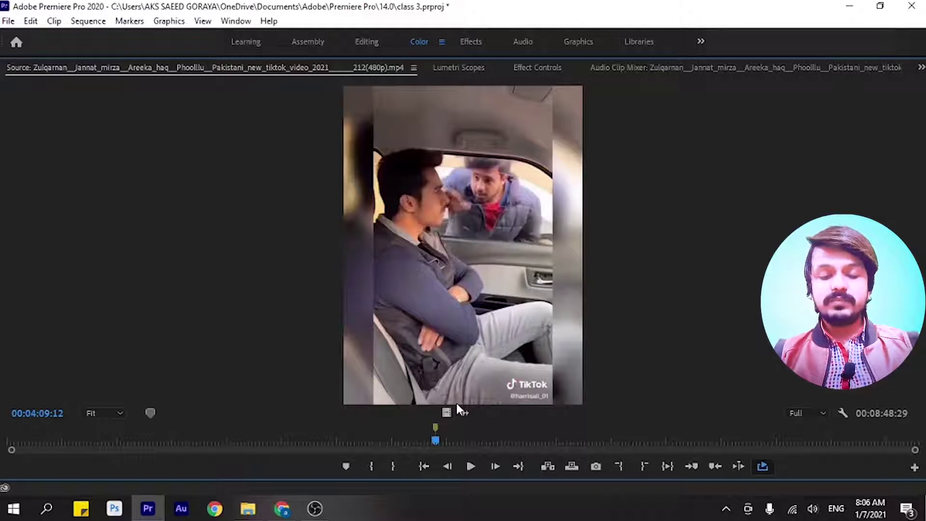
double_click(435, 427)
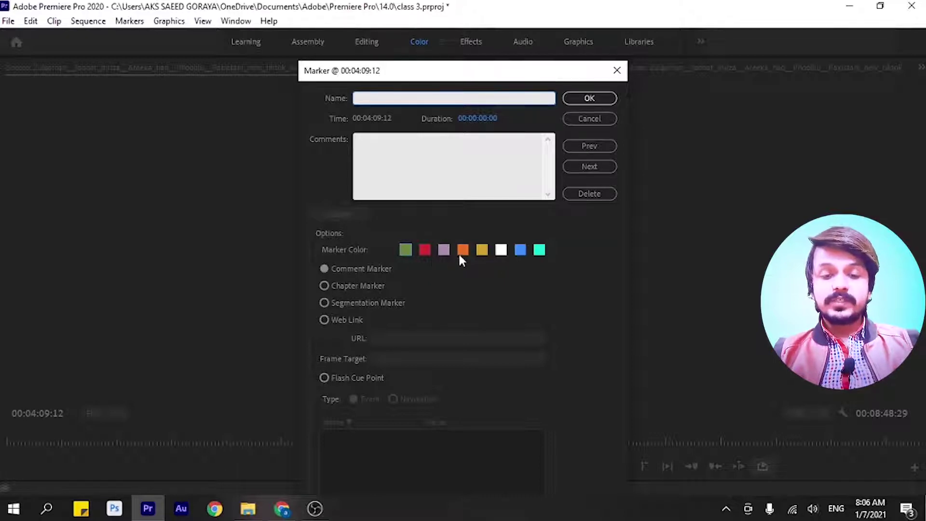
click(587, 99)
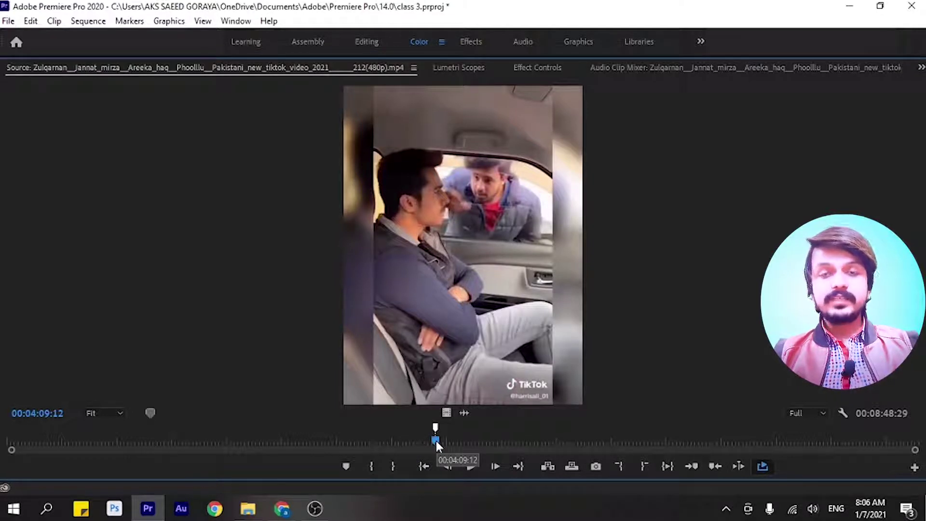
drag(436, 441, 603, 451)
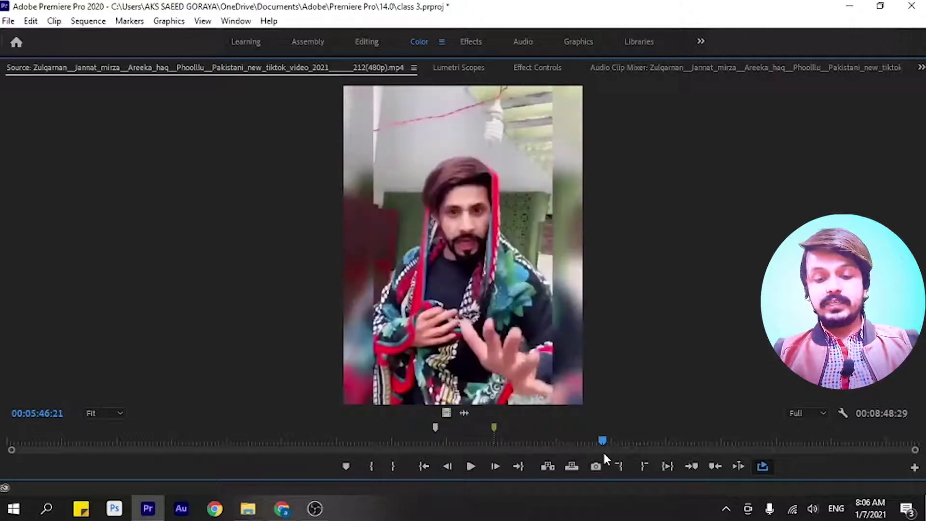
key(m)
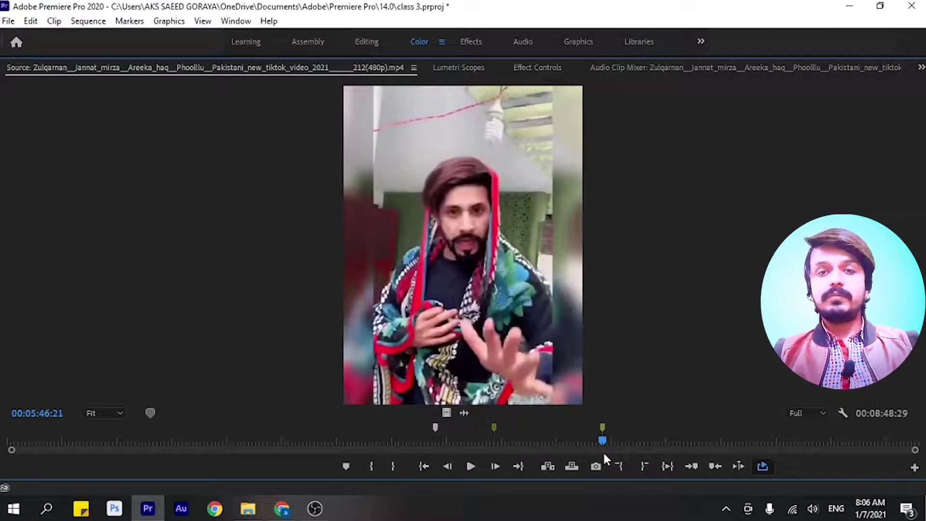
Clear the 00:05:46:21 marker, then all remaining markers, and cue the clip to 00:03:15:00
right_click(435, 427)
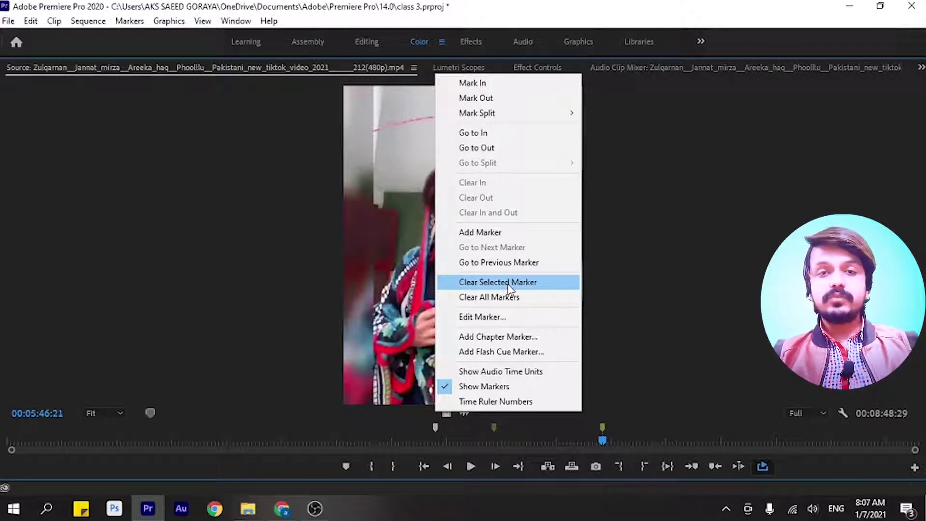
click(509, 287)
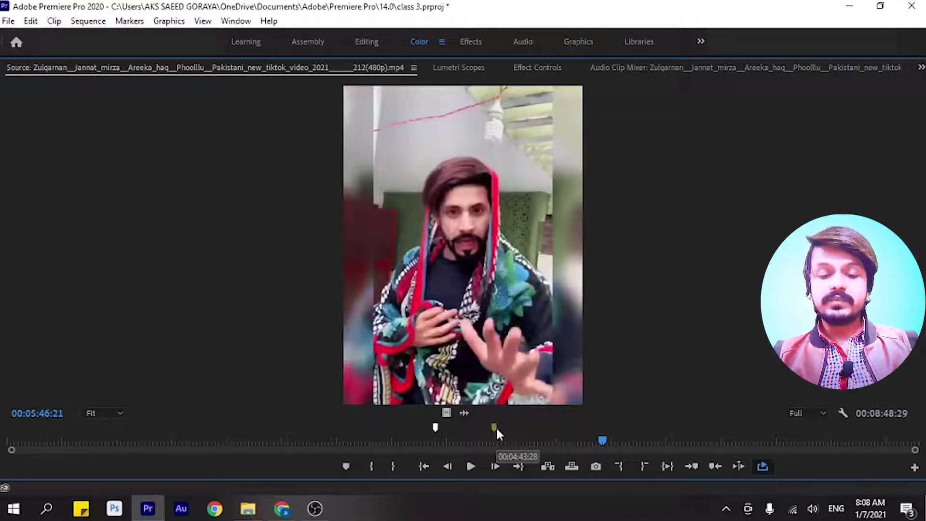
right_click(496, 428)
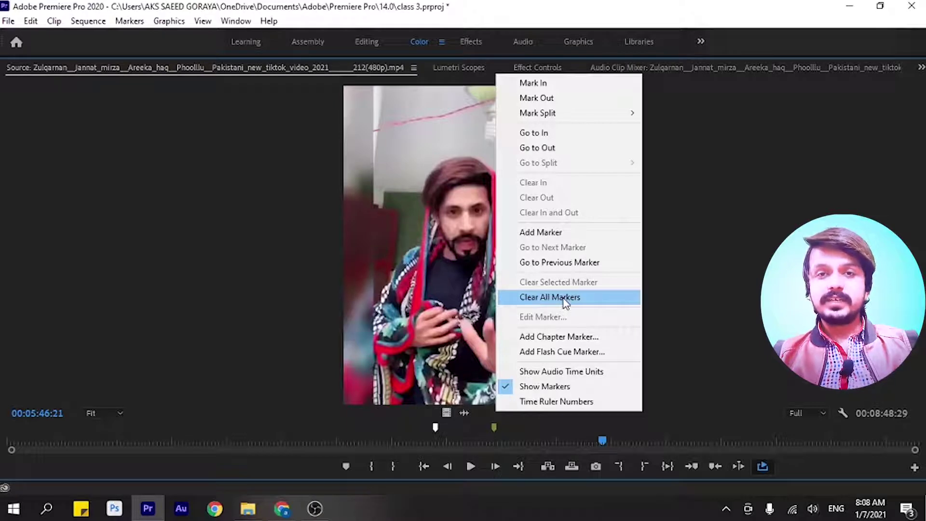
click(563, 297)
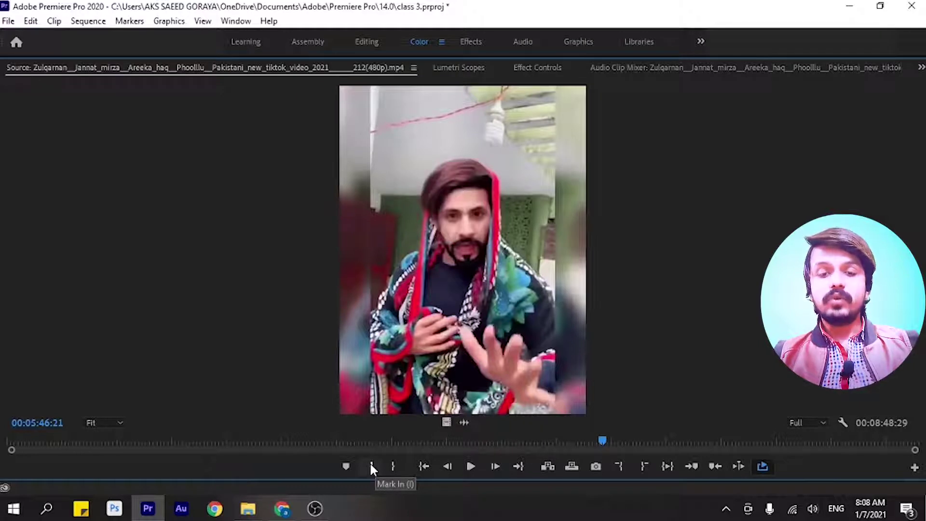
click(342, 441)
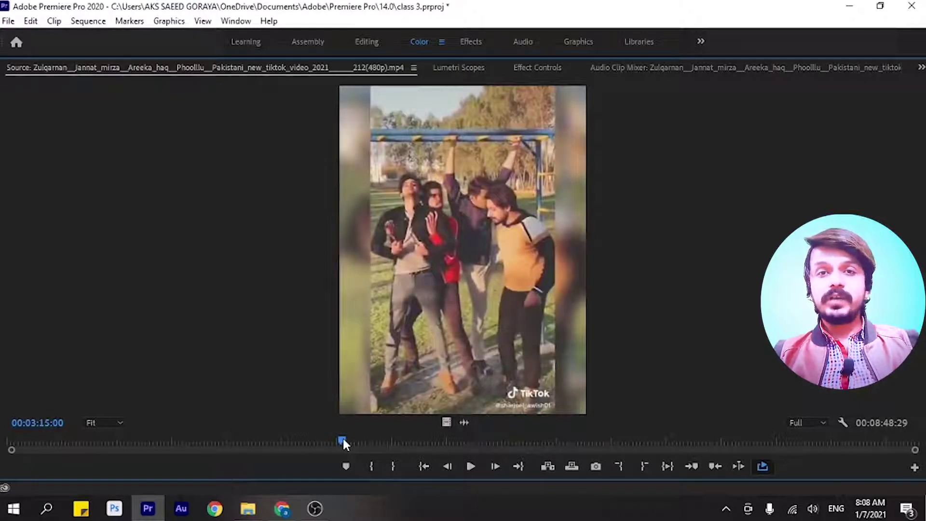
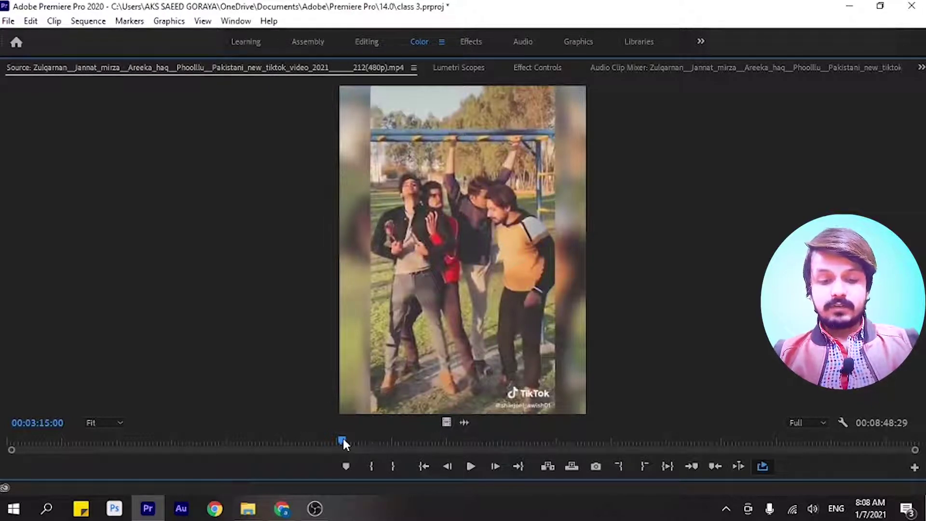
Mark the source clip In at 00:03:15:00 and Out at 00:04:40:23
key(i)
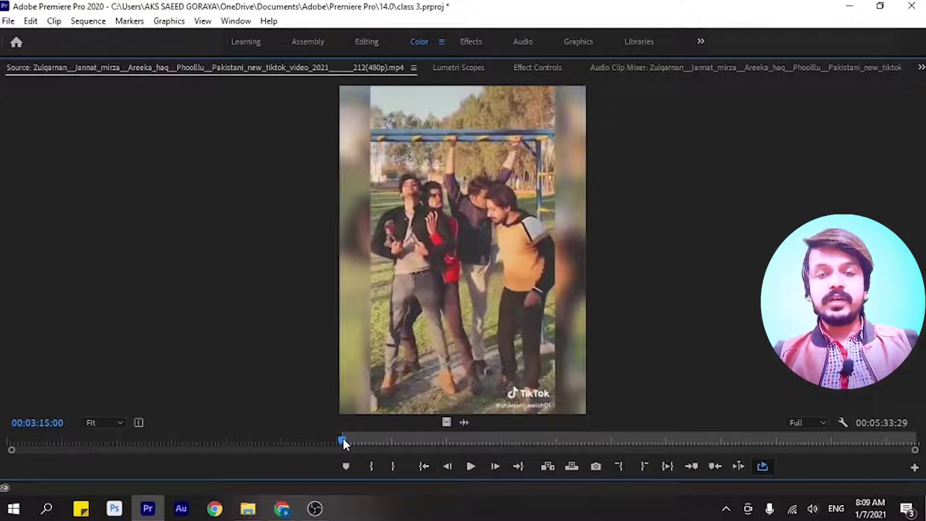
click(489, 440)
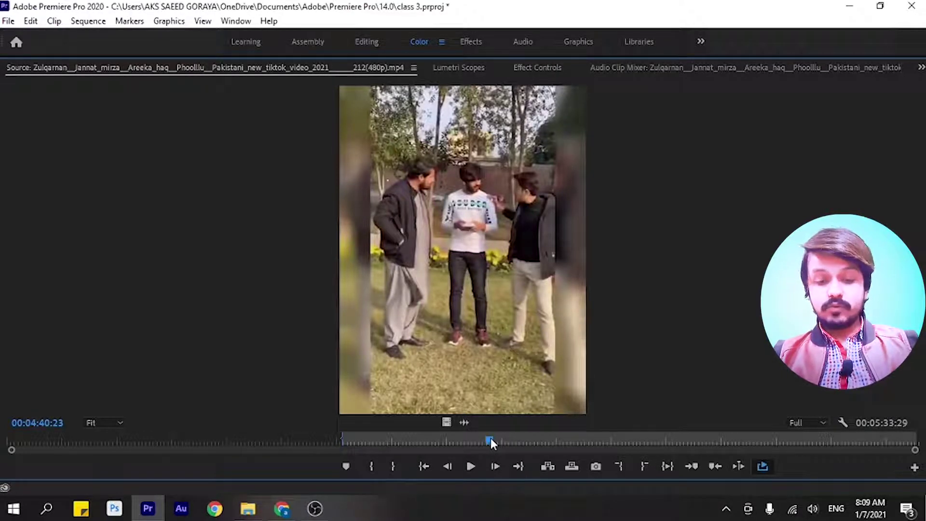
key(o)
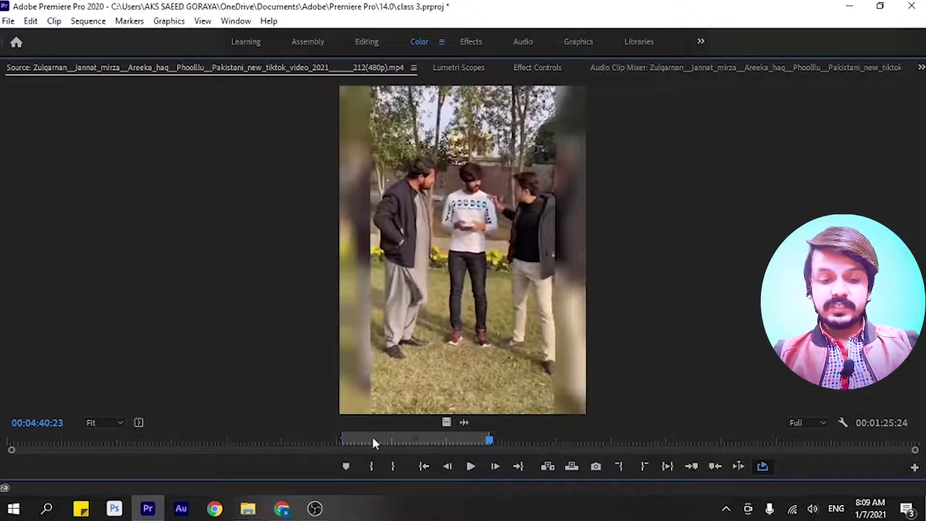
right_click(432, 441)
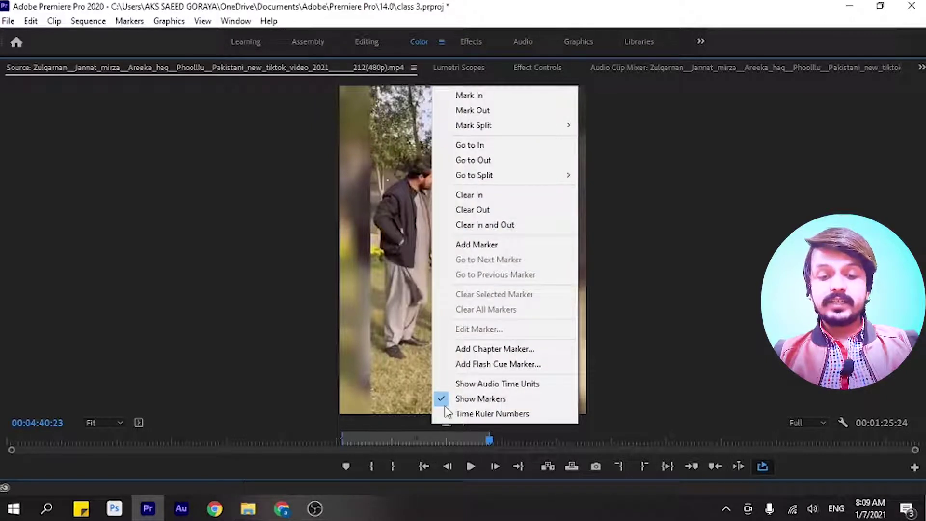
click(486, 230)
Restore the panel layout, create a sequence from the TikTok clip, and place the trimmed clip on V1 and A1
key(grave)
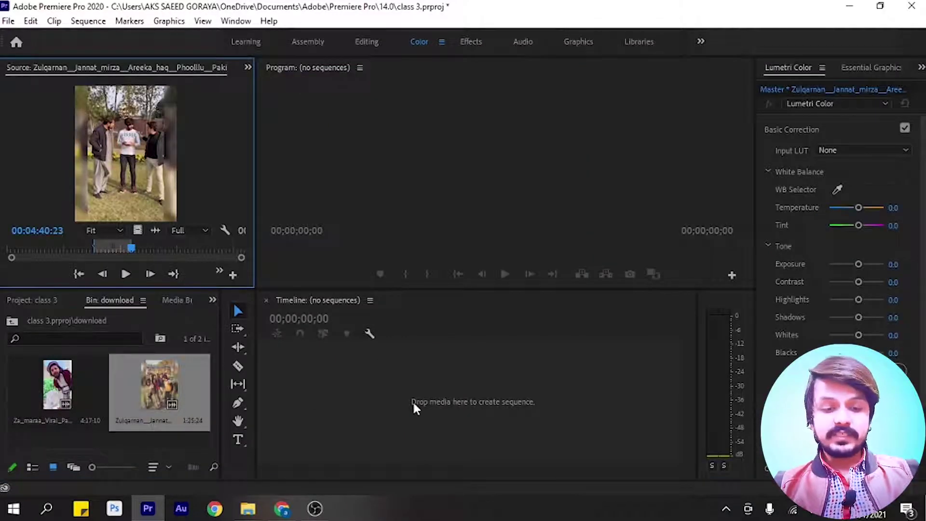
drag(159, 385, 414, 408)
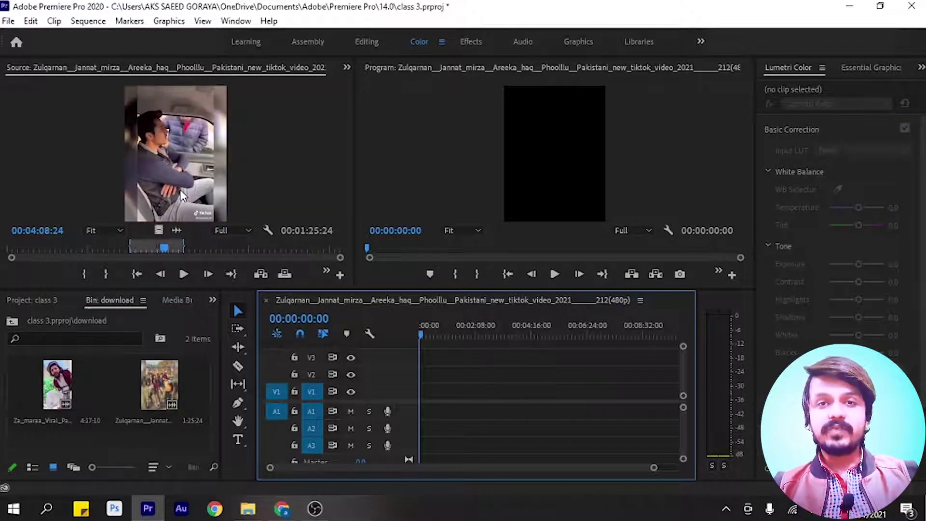
click(190, 137)
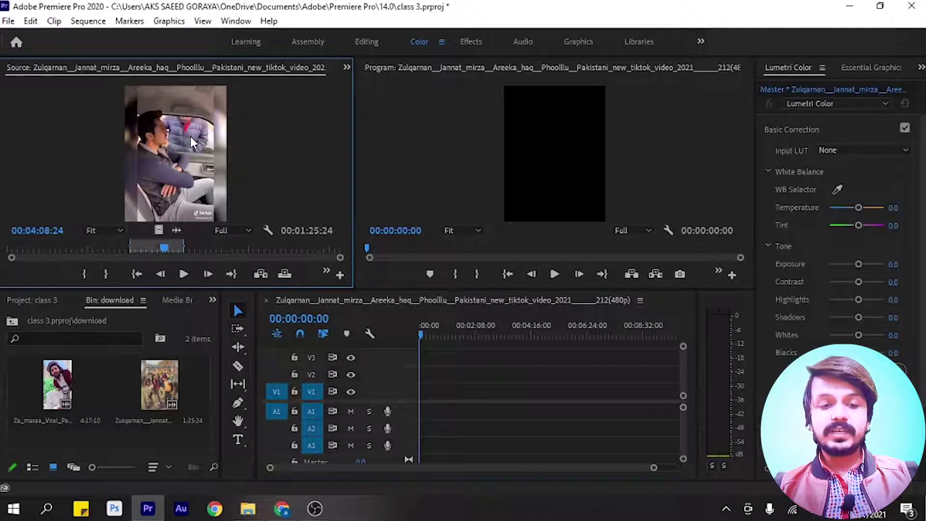
drag(190, 137, 419, 391)
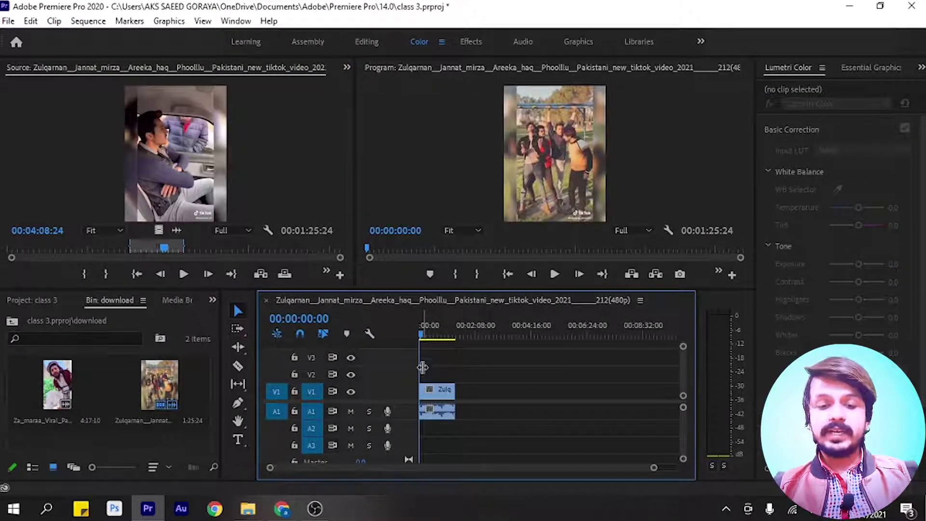
Move the sequence playhead to 00:01:13:11 and maximize the Source Monitor
drag(421, 334, 451, 338)
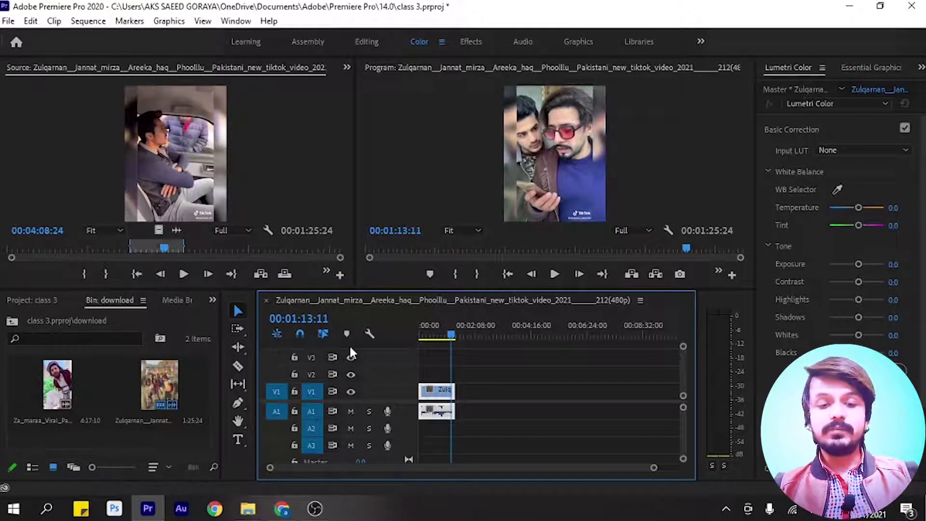
click(180, 173)
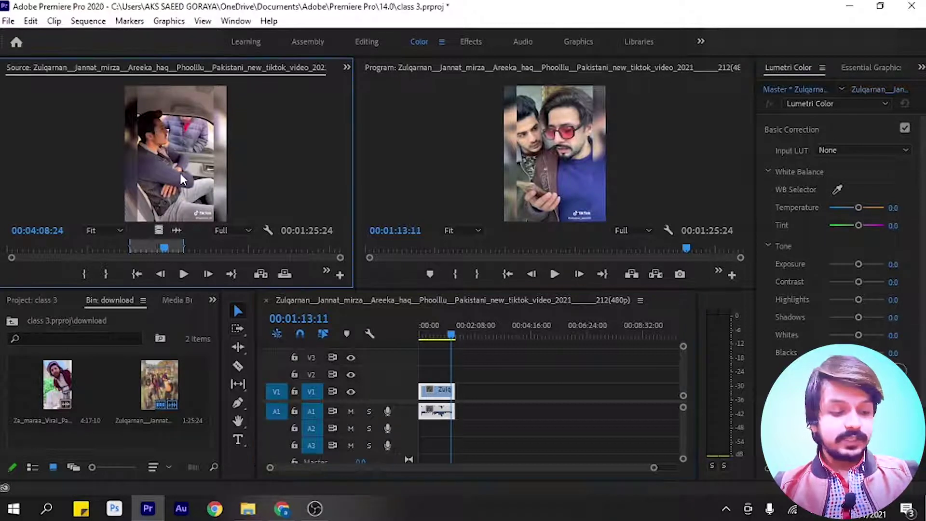
key(grave)
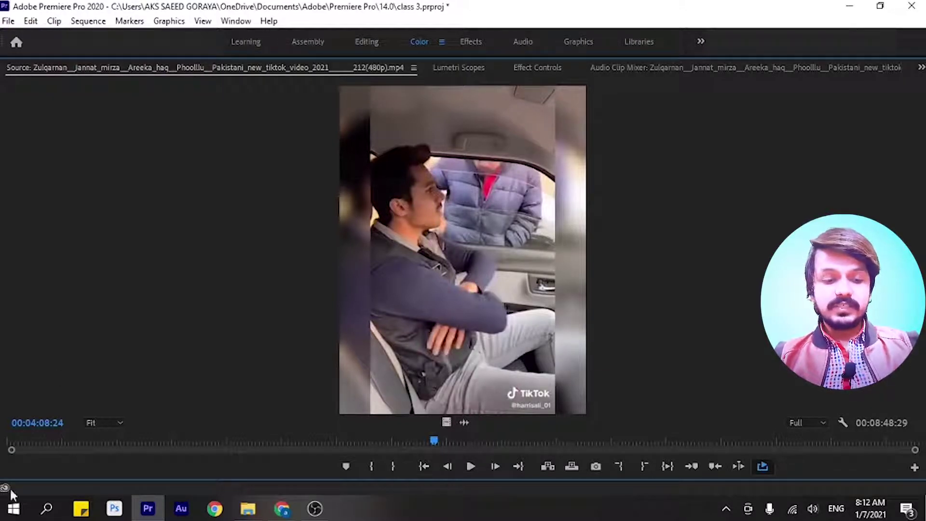
Check the clip's start and end, then mark In at 00:03:05:26 and Out at 00:04:26:02
click(423, 466)
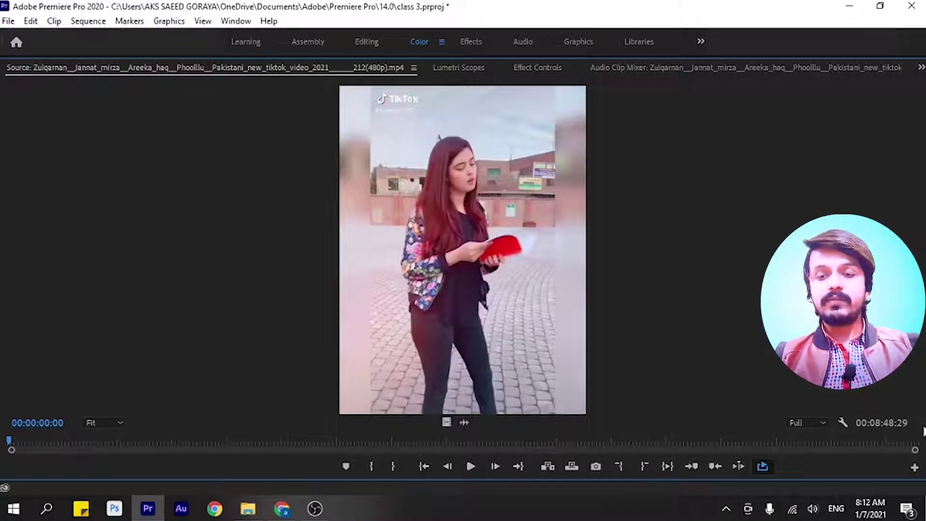
click(518, 466)
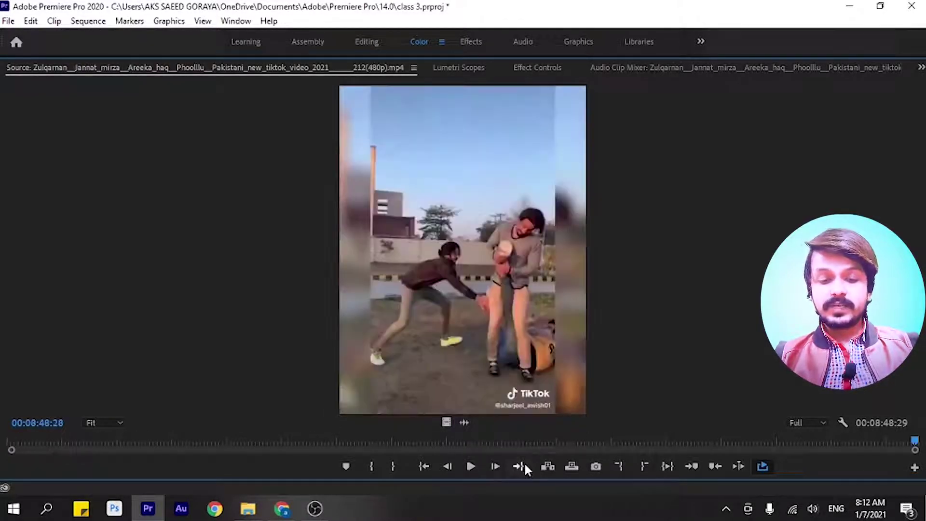
click(327, 441)
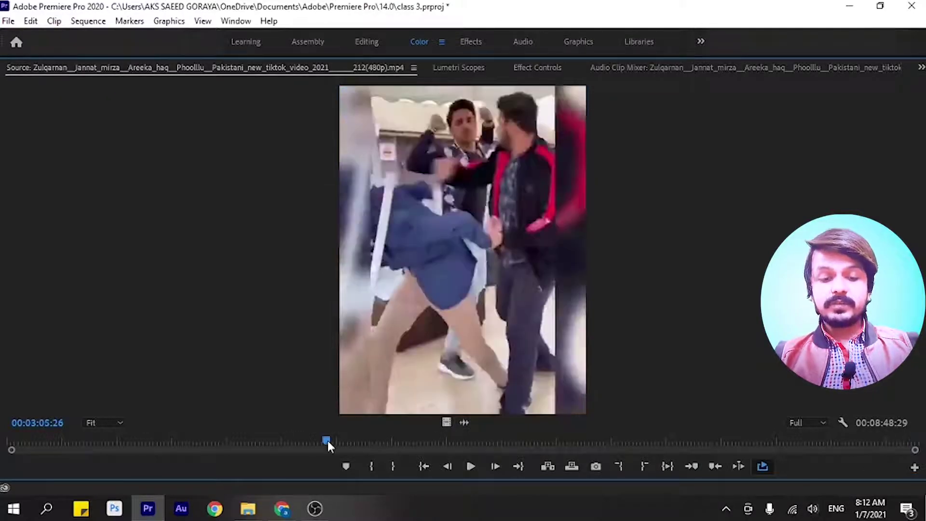
click(372, 466)
click(465, 441)
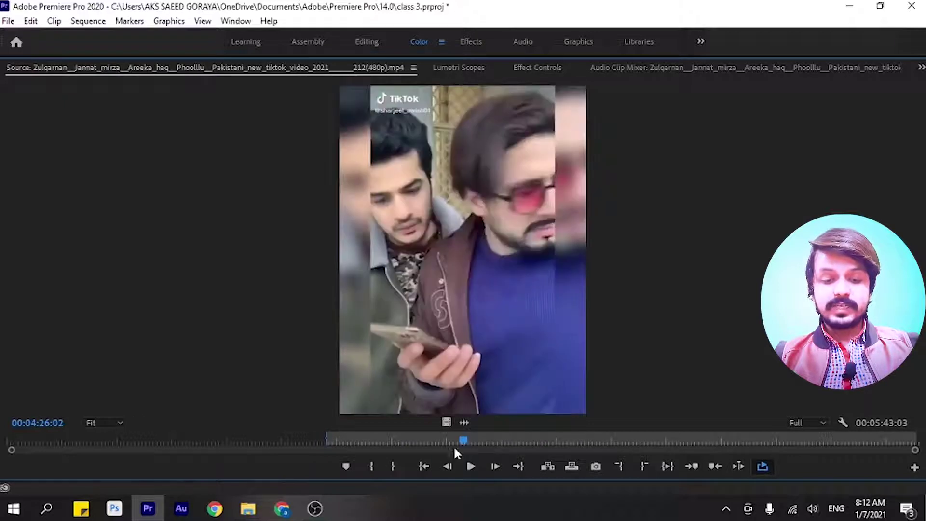
click(394, 466)
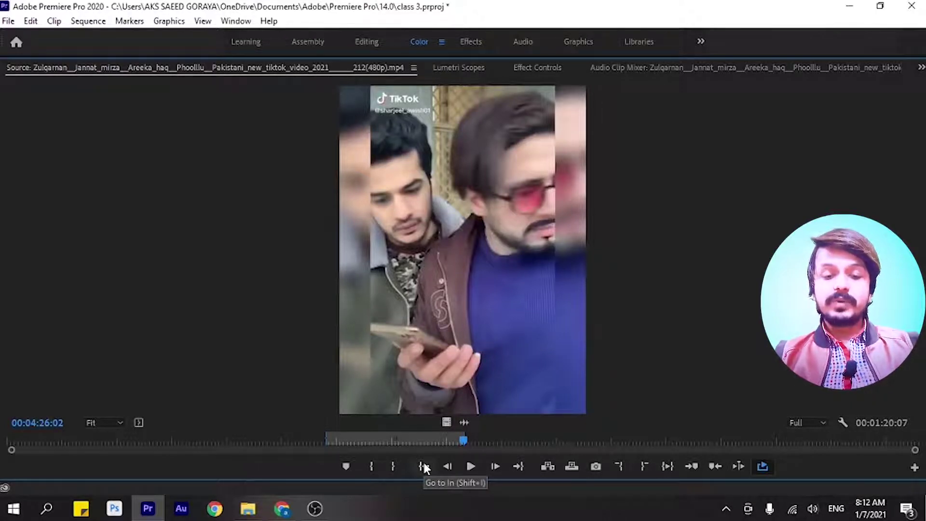
Preview the In and Out points, then clear both from the source ruler
click(425, 465)
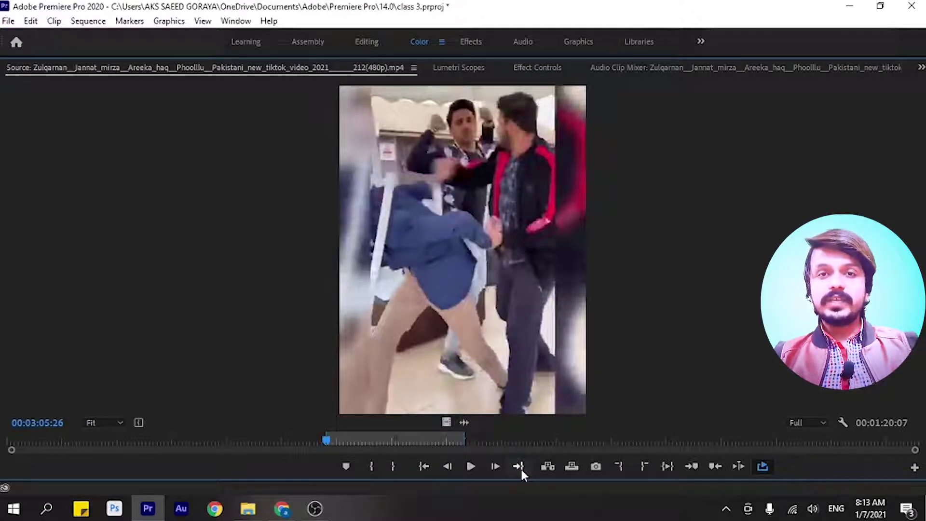
click(521, 468)
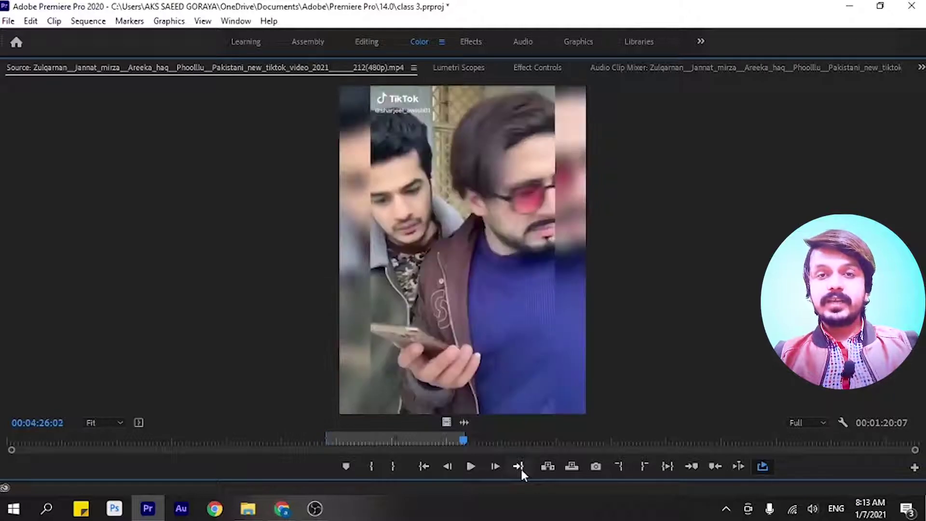
right_click(410, 439)
click(474, 227)
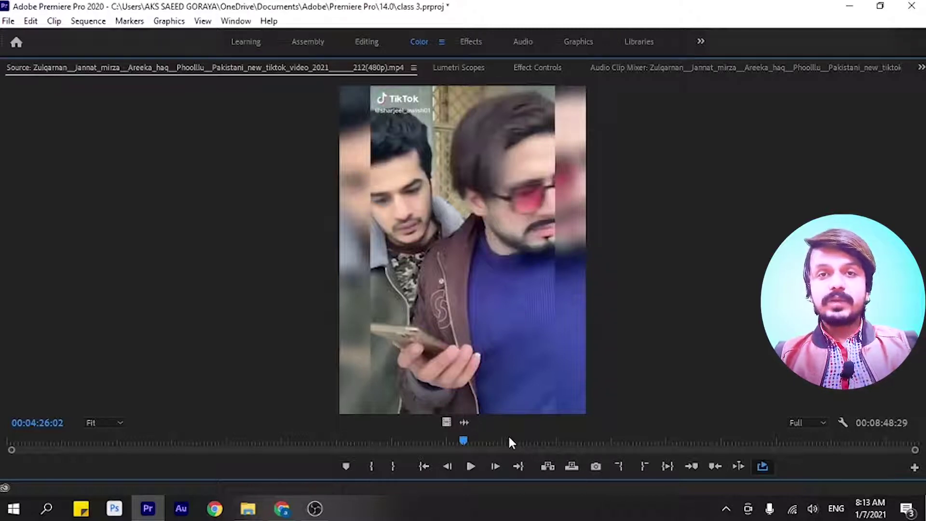
Zoom the source time ruler in and out, ending zoomed closely around the playhead at 00:04:26:02
scroll(508, 434, up, 3)
scroll(508, 434, up, 3)
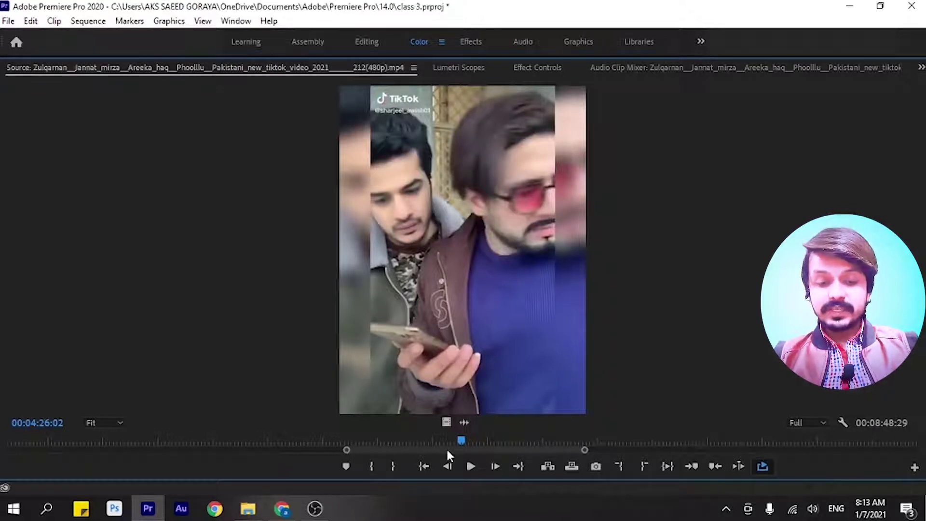
scroll(447, 447, up, 5)
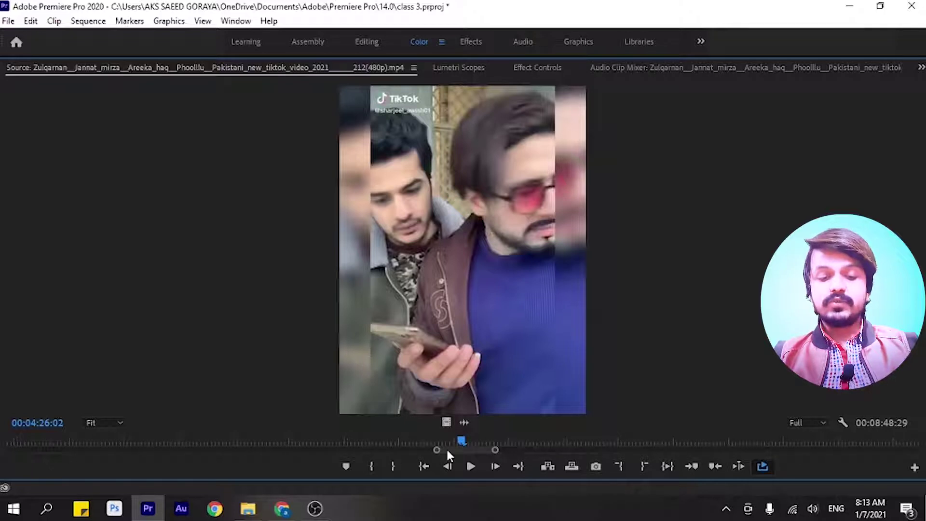
scroll(446, 447, up, 2)
scroll(447, 448, up, 1)
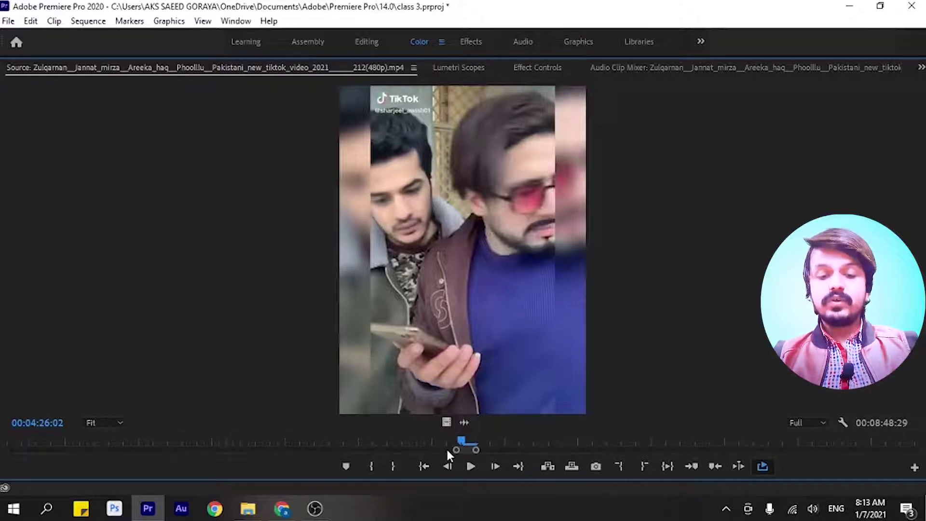
scroll(447, 447, up, 1)
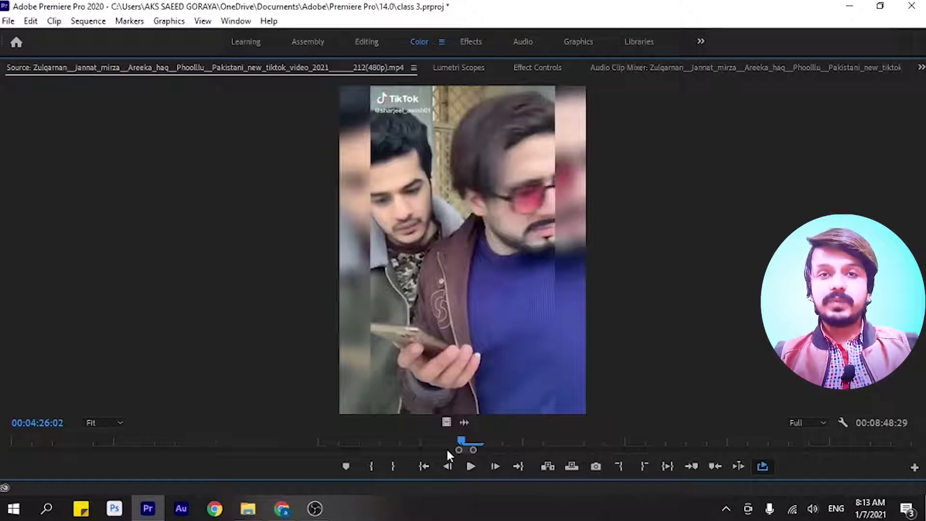
scroll(447, 447, down, 2)
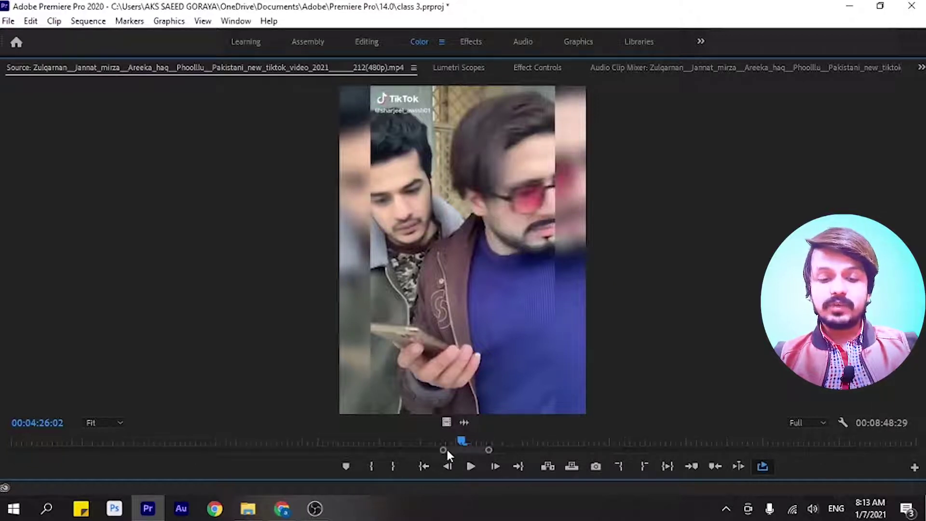
scroll(447, 448, down, 2)
scroll(447, 448, down, 3)
scroll(446, 448, down, 2)
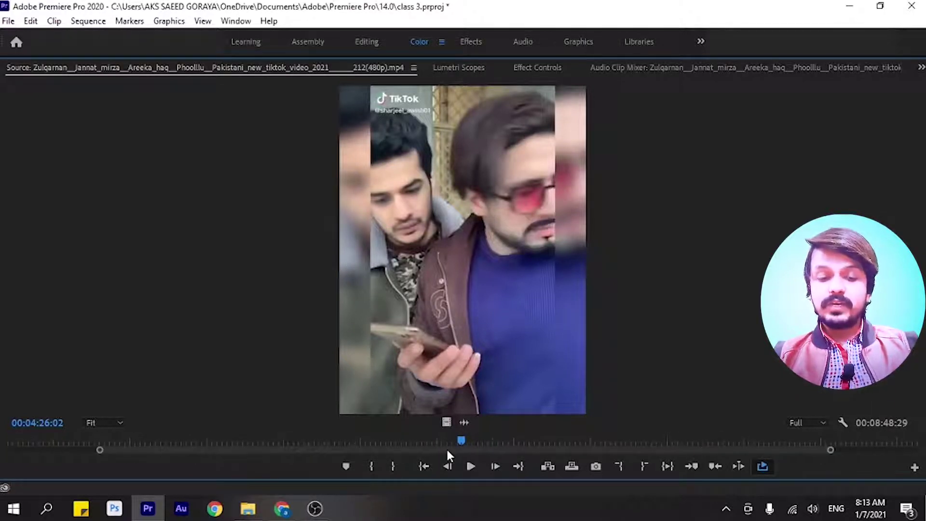
scroll(447, 448, down, 1)
scroll(447, 448, up, 3)
scroll(446, 448, up, 3)
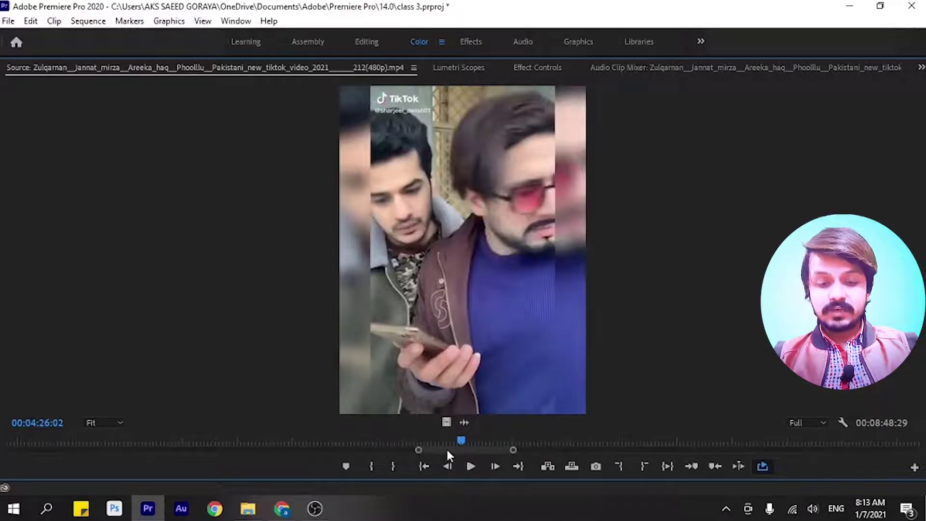
scroll(447, 447, up, 3)
scroll(447, 448, up, 1)
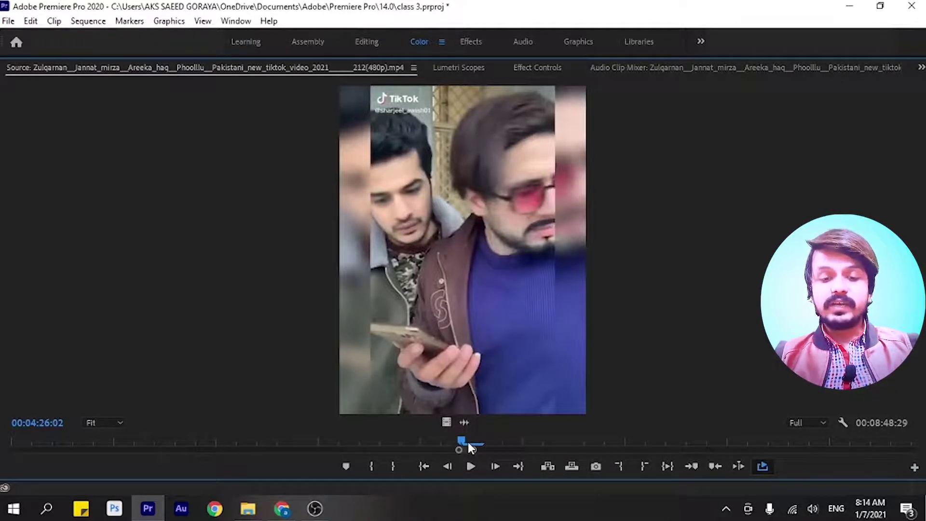
Step the source clip back to 00:04:25:24, then forward frame by frame to 00:04:26:02
click(450, 466)
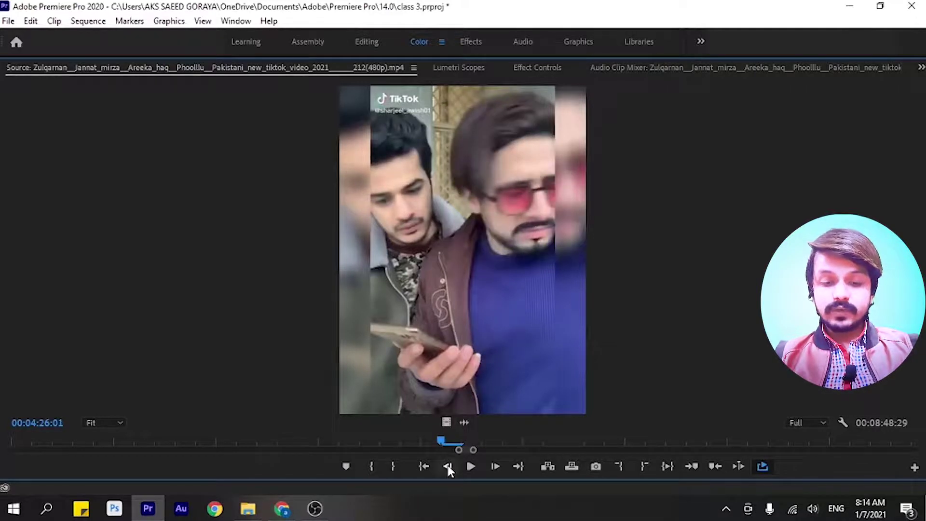
click(449, 467)
click(449, 469)
click(448, 466)
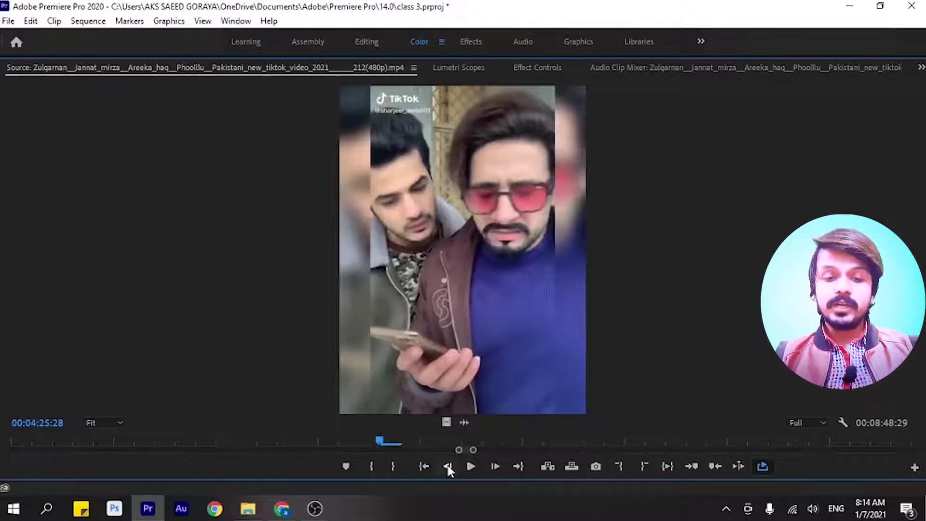
click(448, 467)
click(448, 467)
click(448, 466)
click(448, 467)
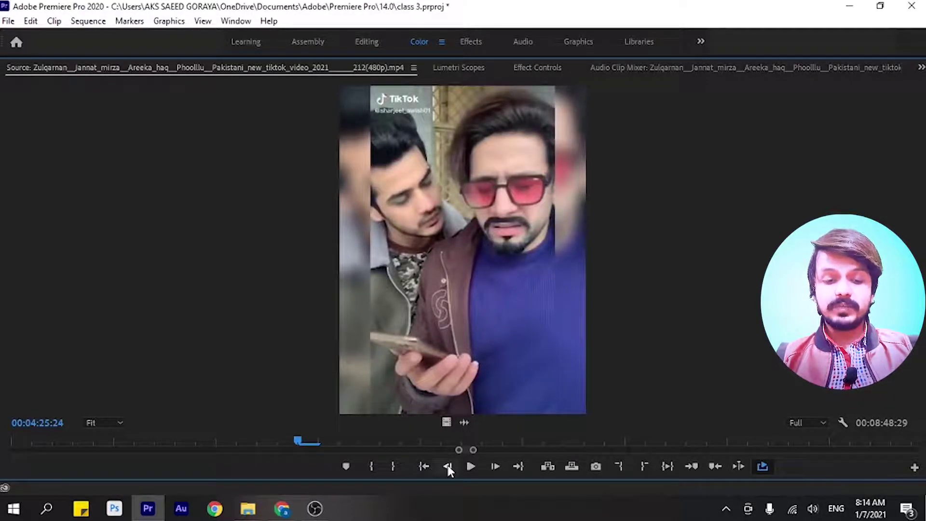
key(Right)
key(Right)
key(Right)
key(Right)
key(Right)
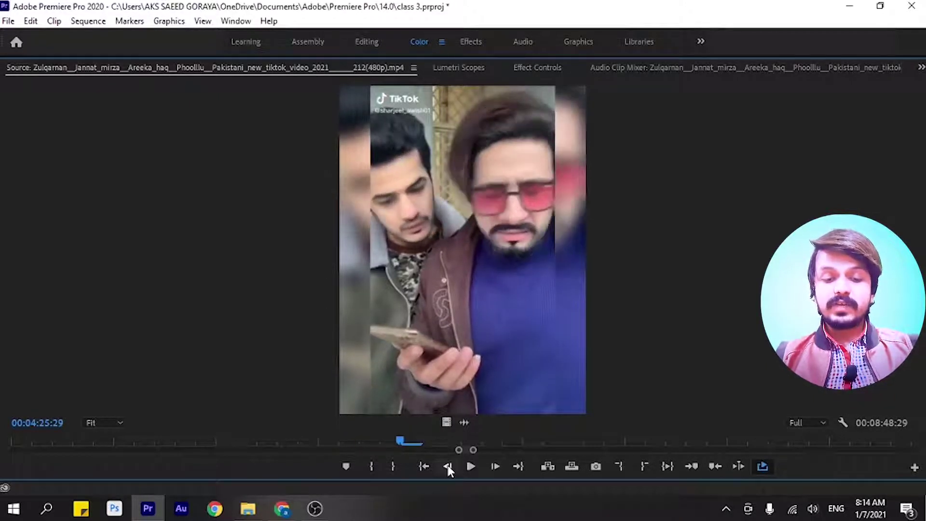
click(495, 466)
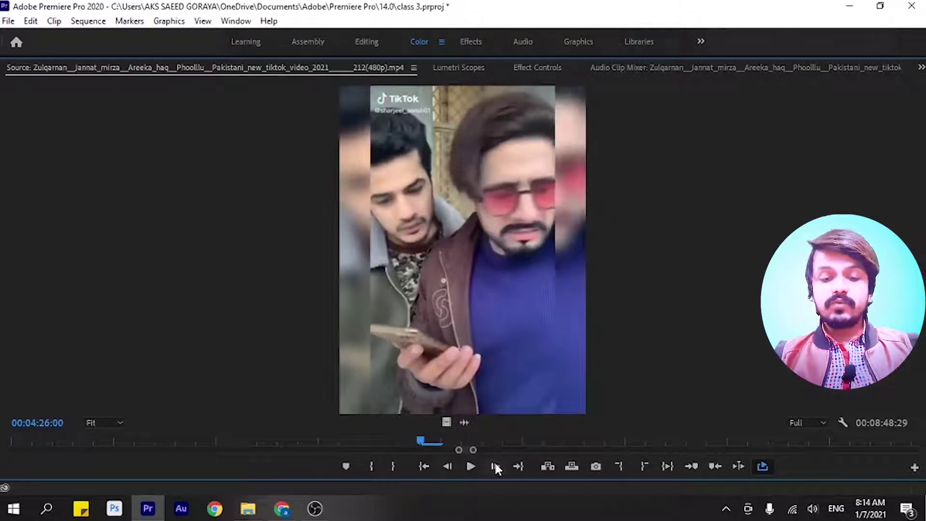
click(495, 466)
click(495, 466)
Zoom the source ruler fully out and play the clip, stopping at 00:04:27:11
key(minus)
key(minus)
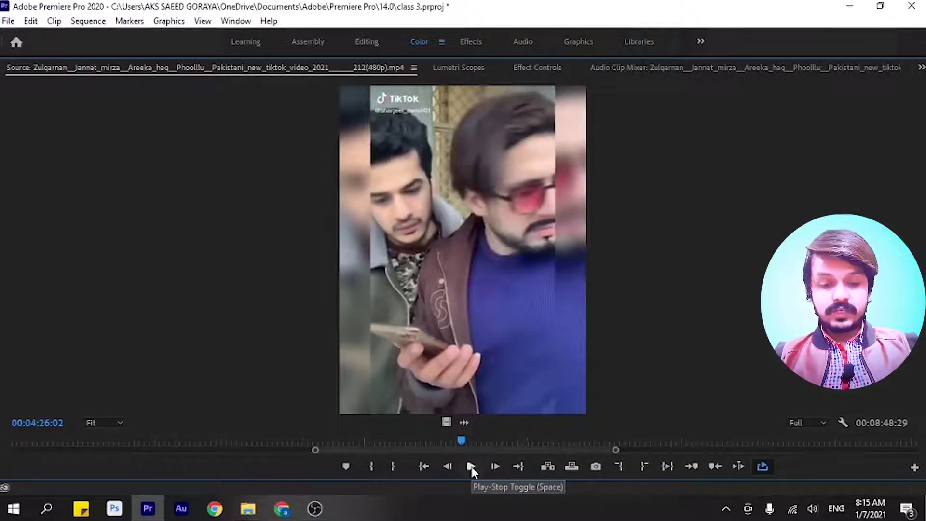
key(minus)
key(minus)
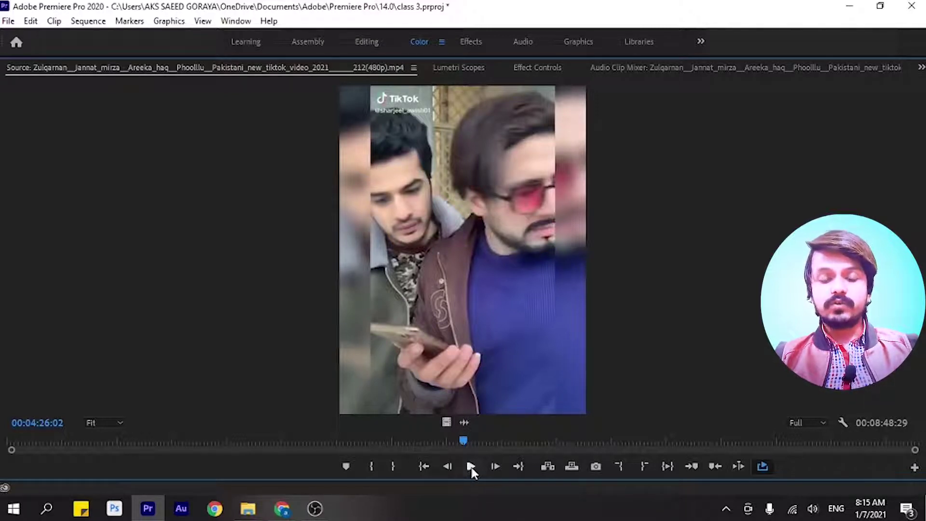
click(471, 466)
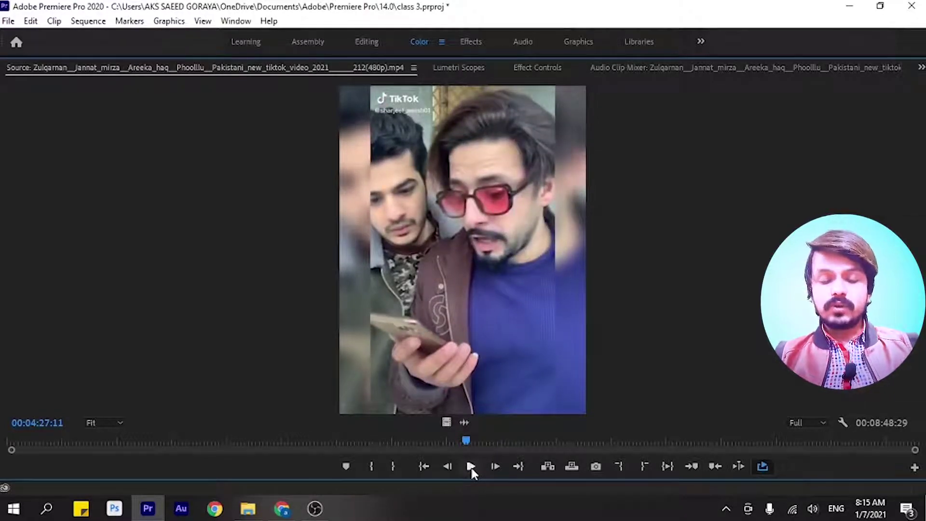
Insert the source clip, delete it from the timeline, and select the first bin clip
click(547, 468)
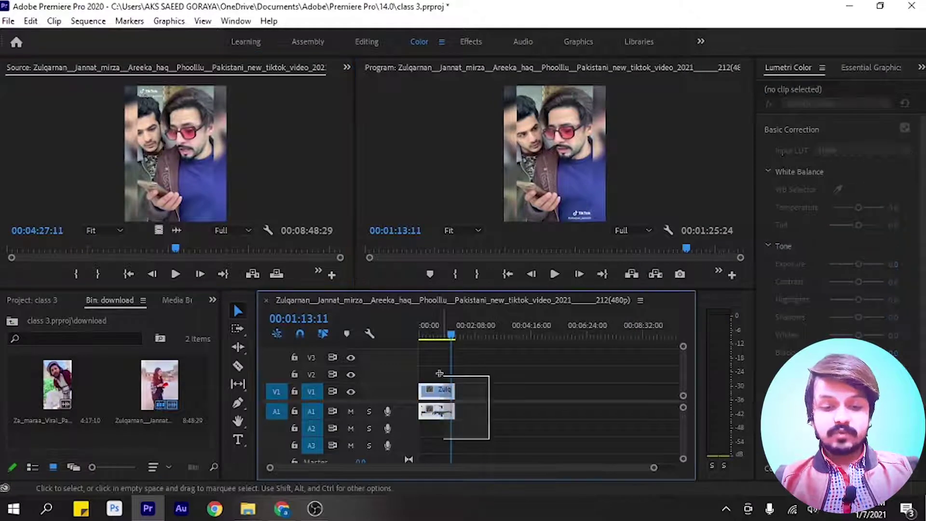
key(Delete)
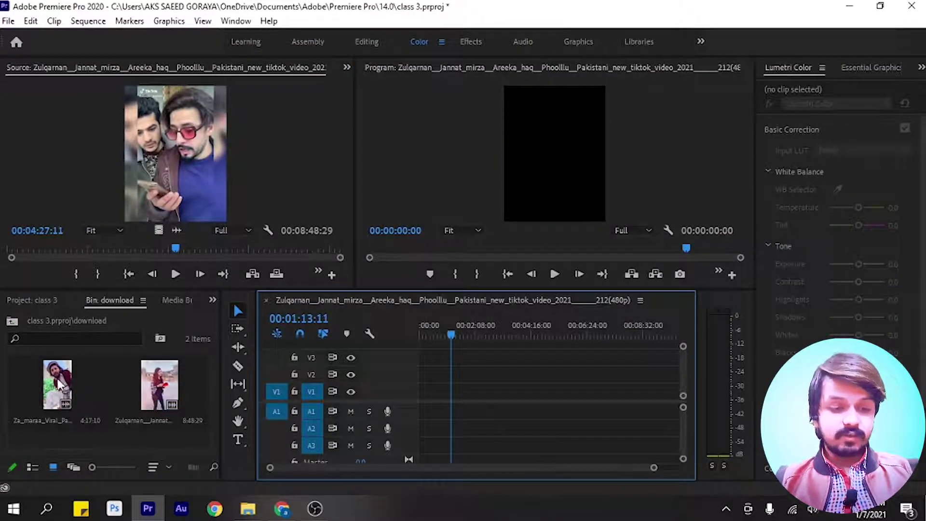
click(56, 377)
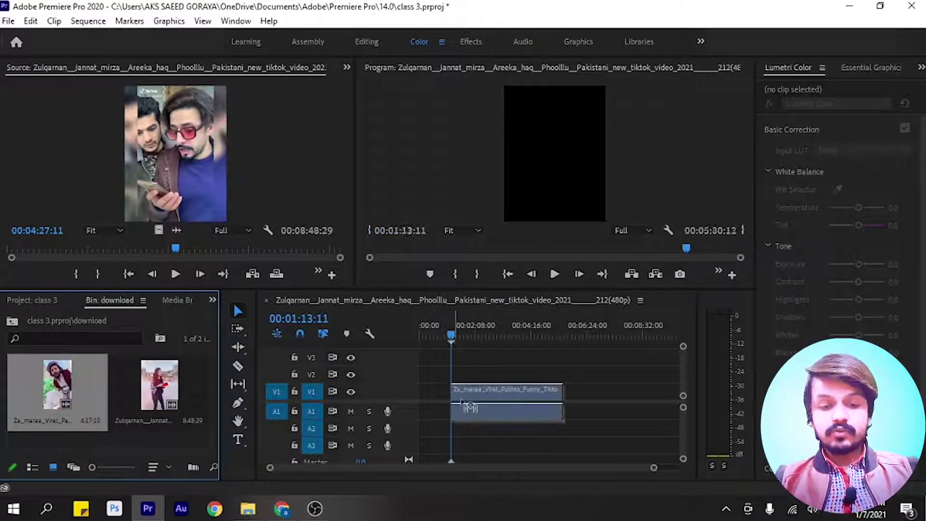
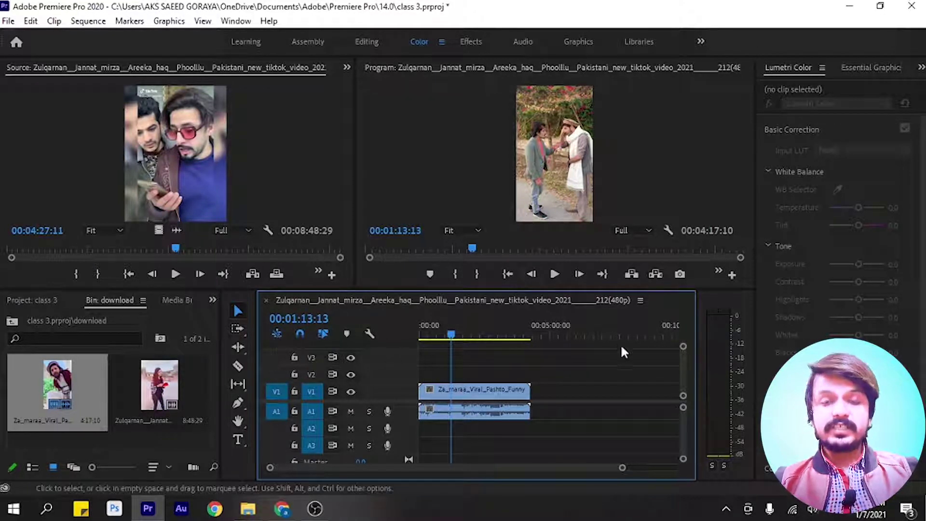
Mark the second TikTok clip from 03:06:02 to 04:06:19, a 00:01:00:18 portion, and preview it
click(125, 246)
click(76, 273)
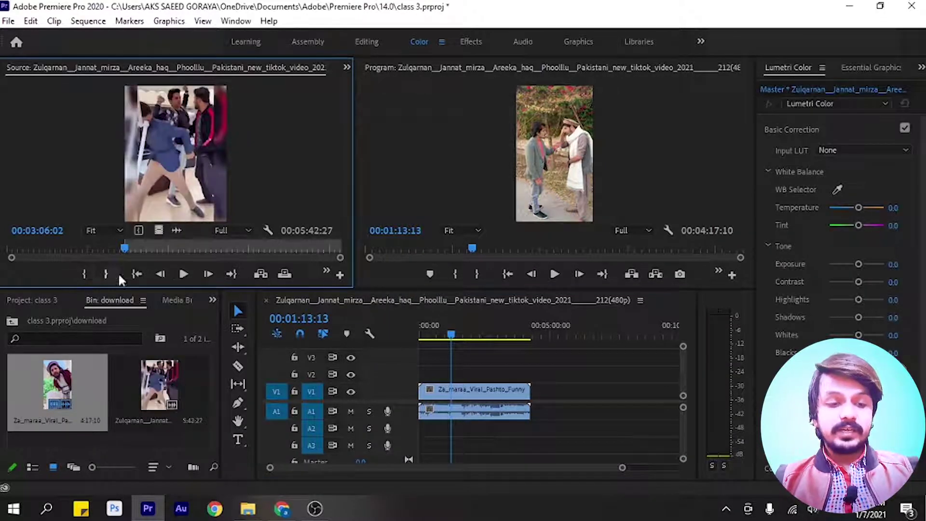
click(163, 247)
click(106, 274)
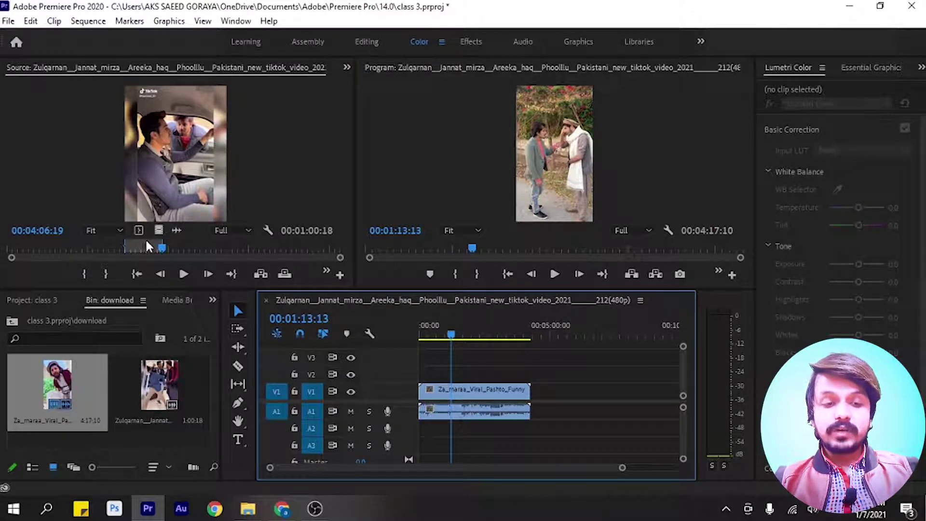
drag(160, 247, 164, 251)
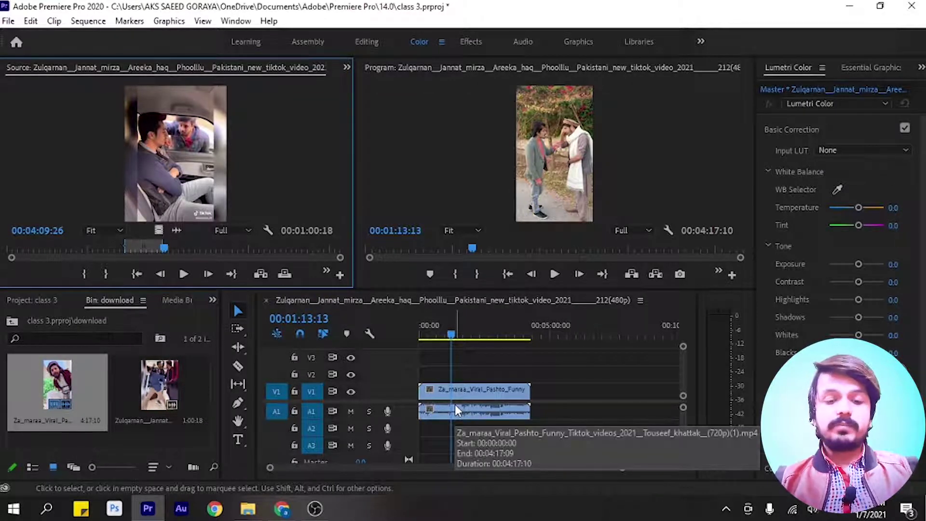
click(262, 275)
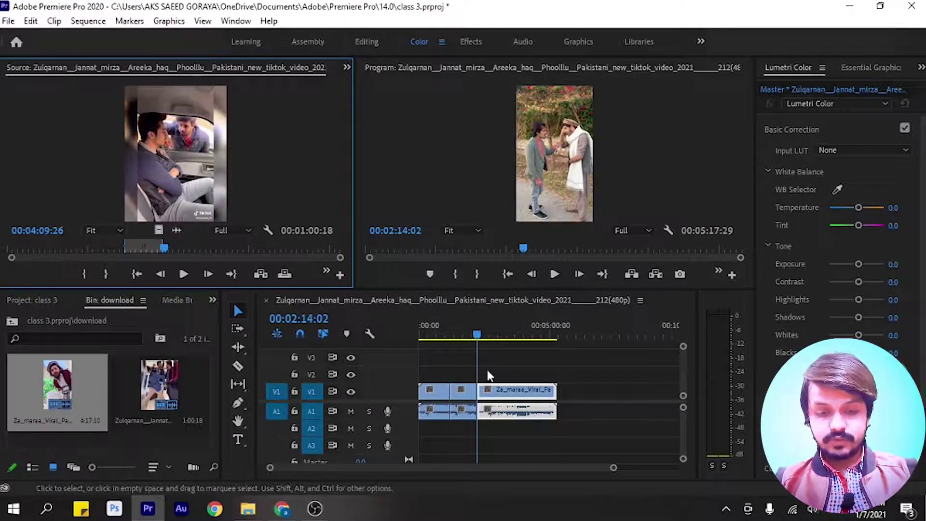
click(466, 373)
key(=)
key(=)
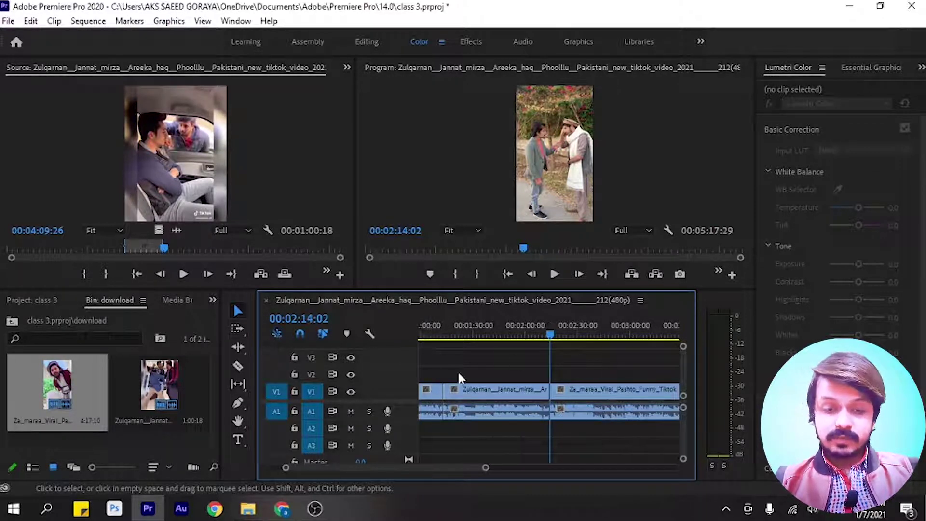
double_click(633, 414)
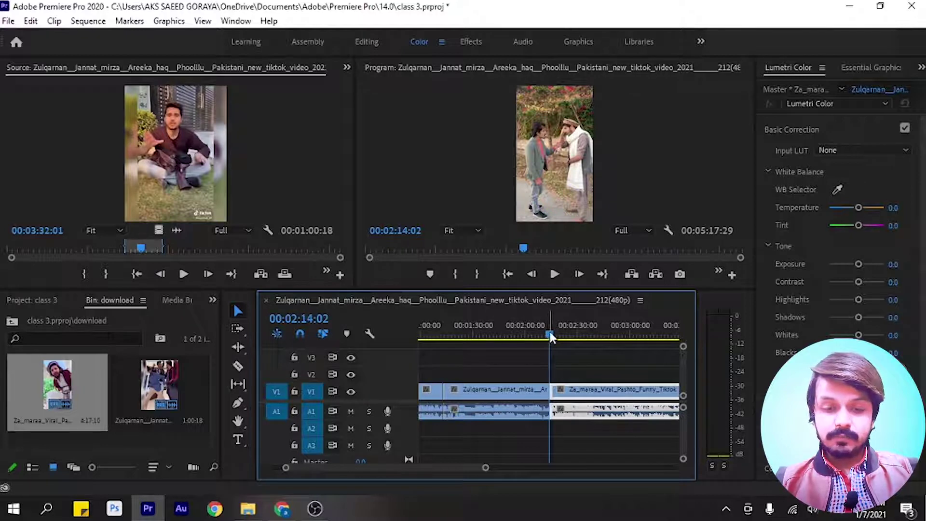
click(532, 336)
mouse_move(533, 337)
mouse_down()
mouse_move(484, 343)
mouse_move(497, 344)
mouse_up()
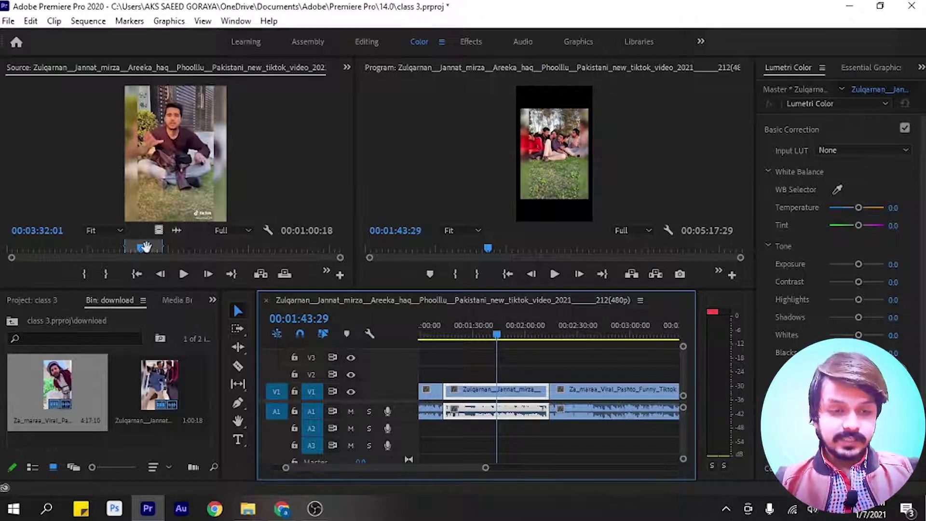
drag(146, 247, 145, 249)
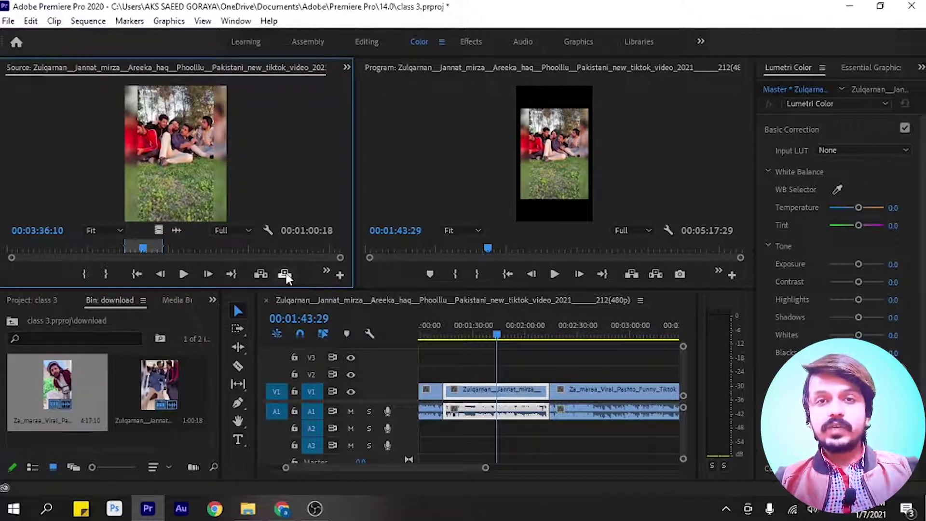
key(ctrl+z)
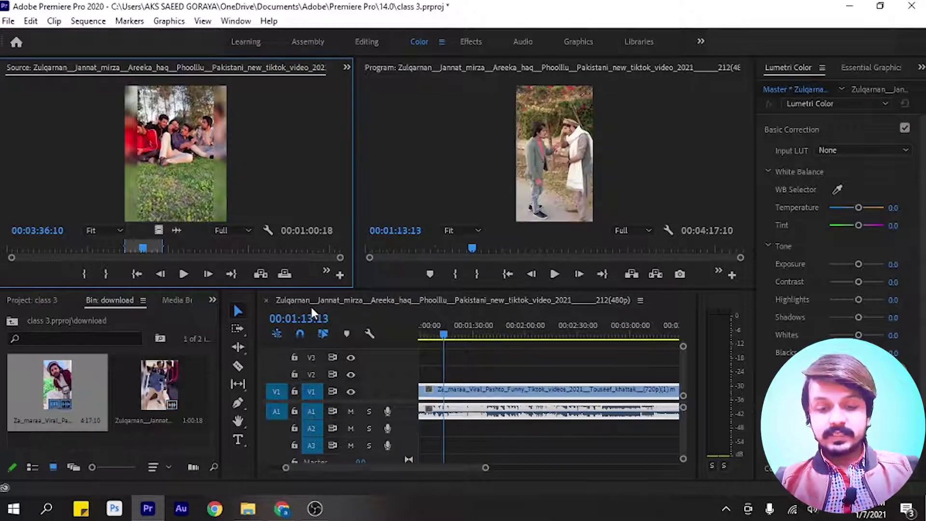
click(458, 367)
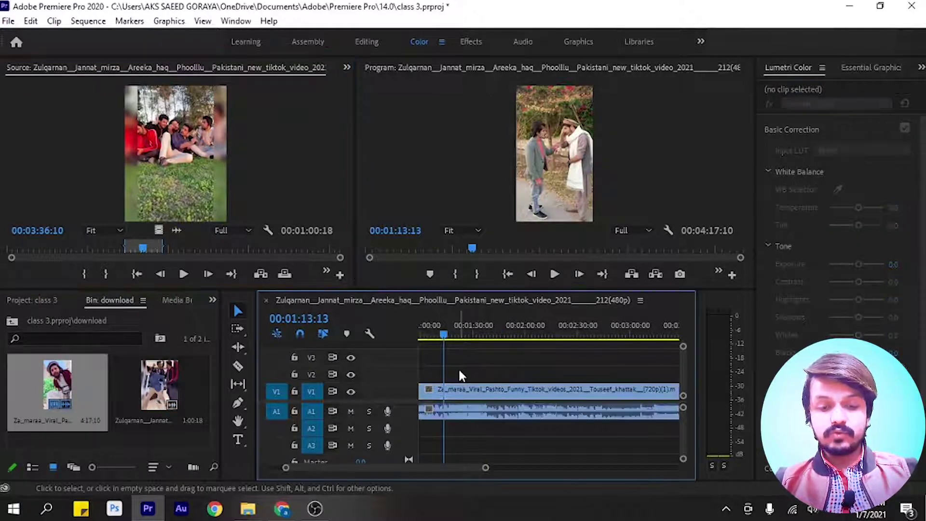
key(minus)
key(minus)
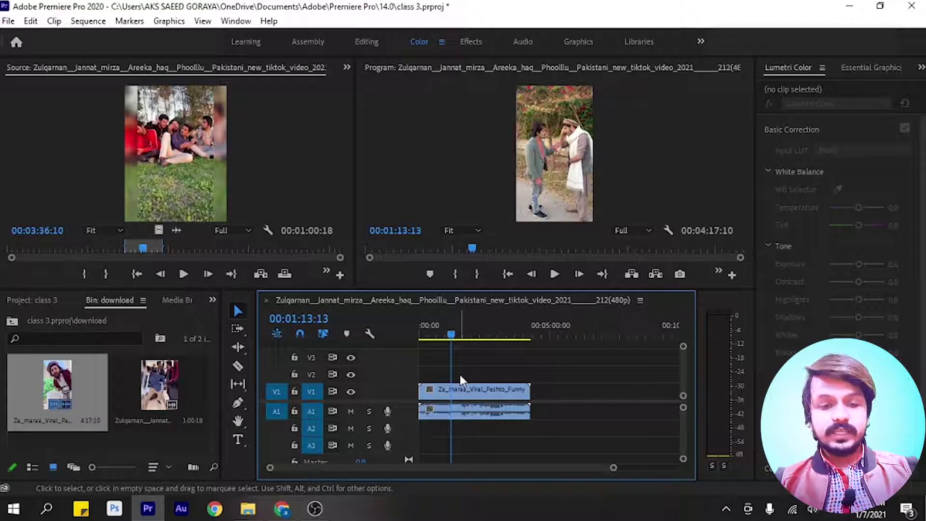
Overwrite the sequence at 01:13:13 with the marked portion, then zoom in to check the first cut
click(288, 274)
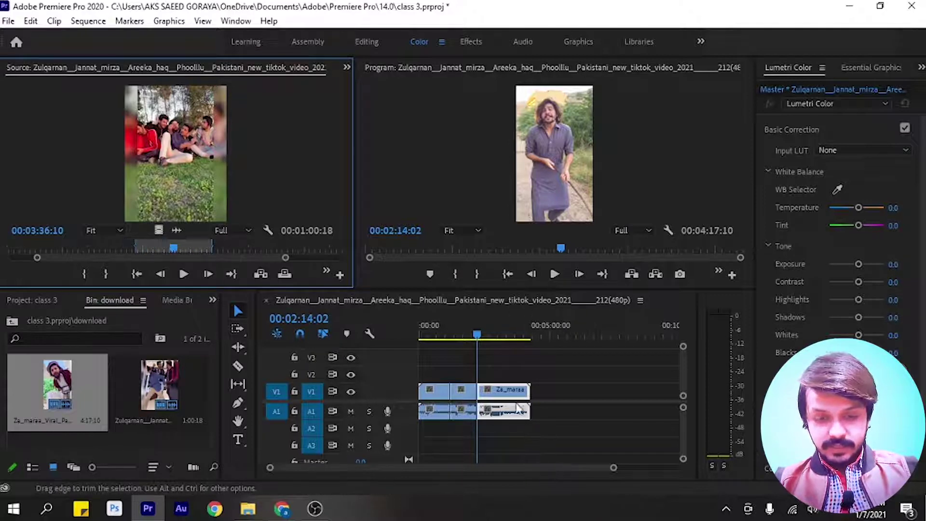
click(439, 358)
key(backslash)
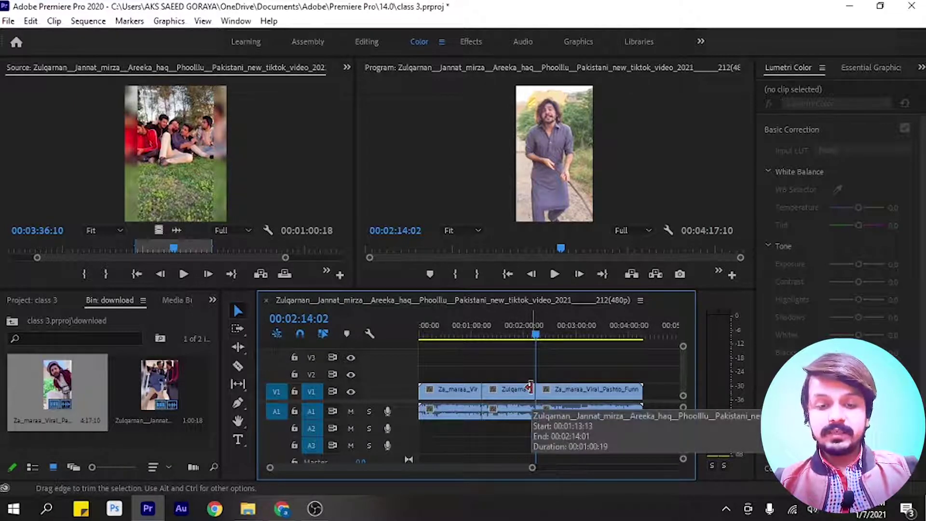
key(equal)
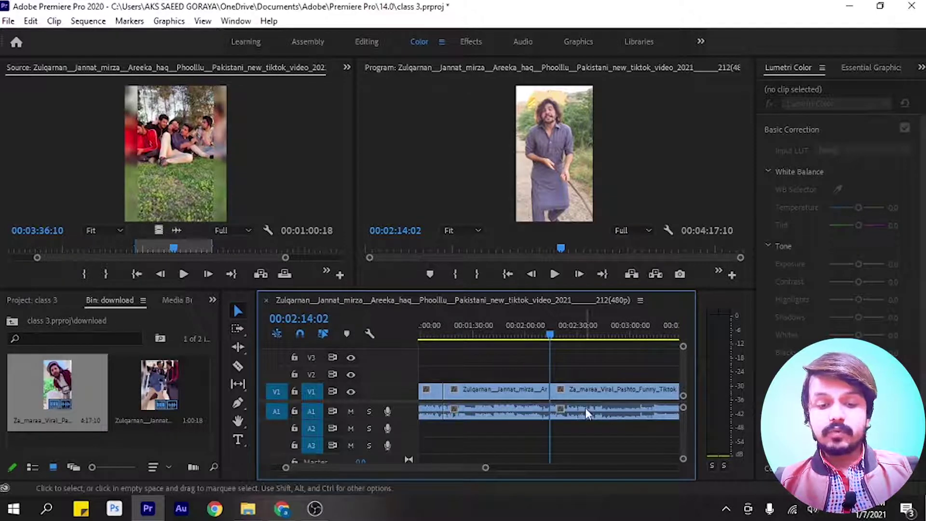
click(435, 336)
drag(435, 335, 442, 333)
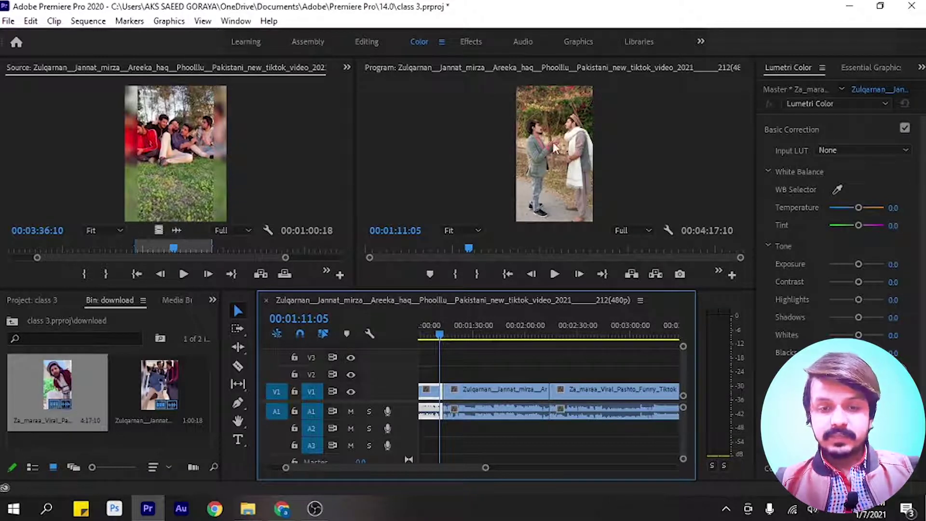
Review the cuts around 00:02:14:26 and 00:01:49:14, then undo the overwrite to restore the Pashto clip
click(555, 334)
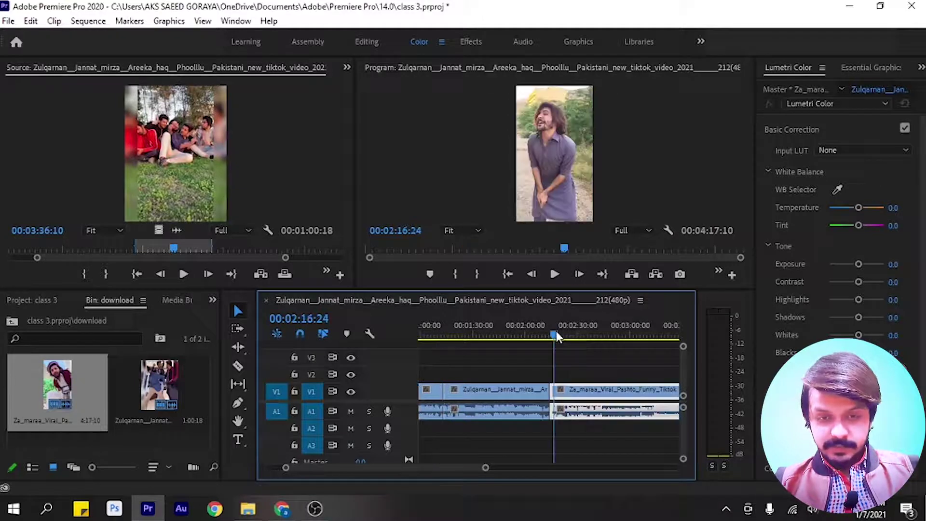
drag(557, 336, 552, 335)
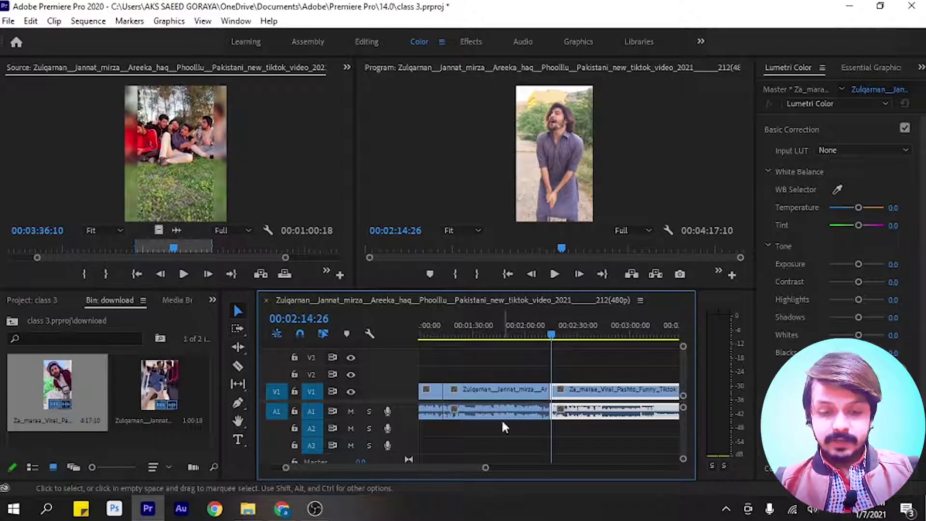
drag(492, 324, 508, 335)
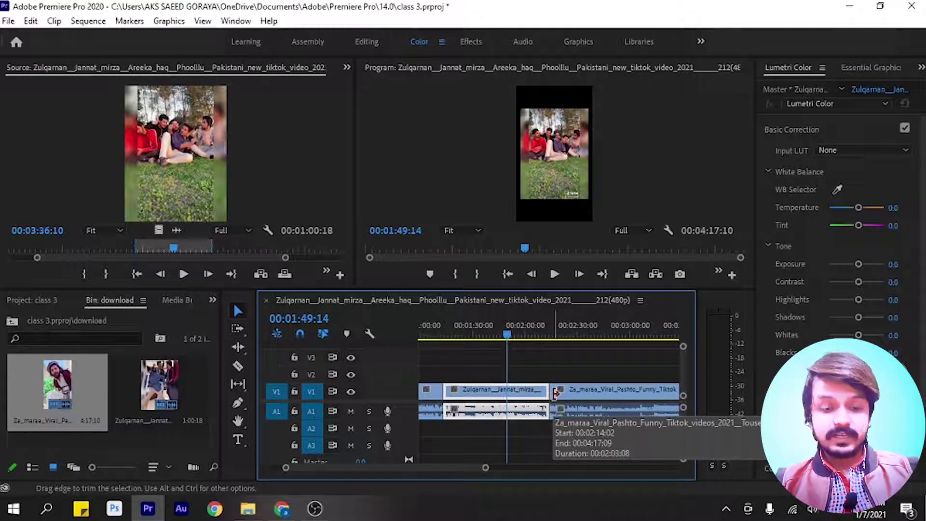
drag(555, 393, 485, 400)
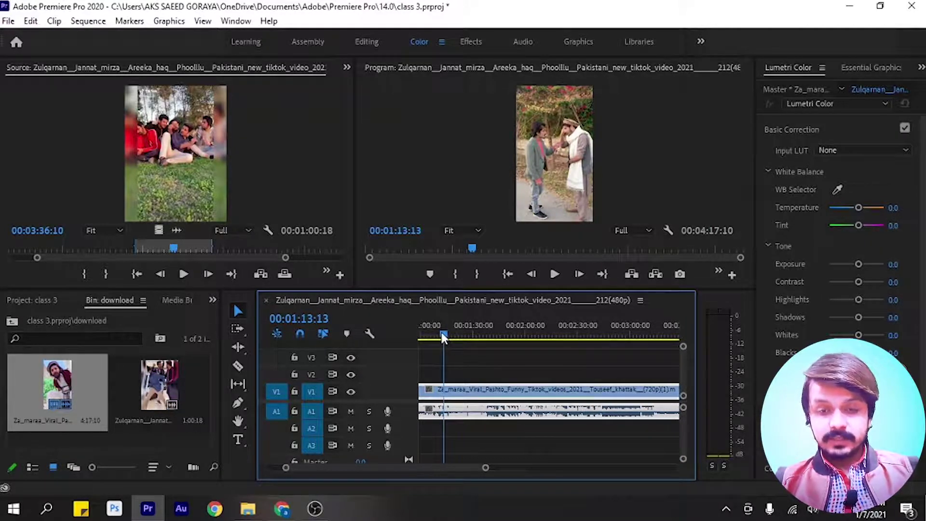
Scrub the sequence to 00:01:25:19, deselect the clips and maximise the source view
drag(443, 335, 464, 336)
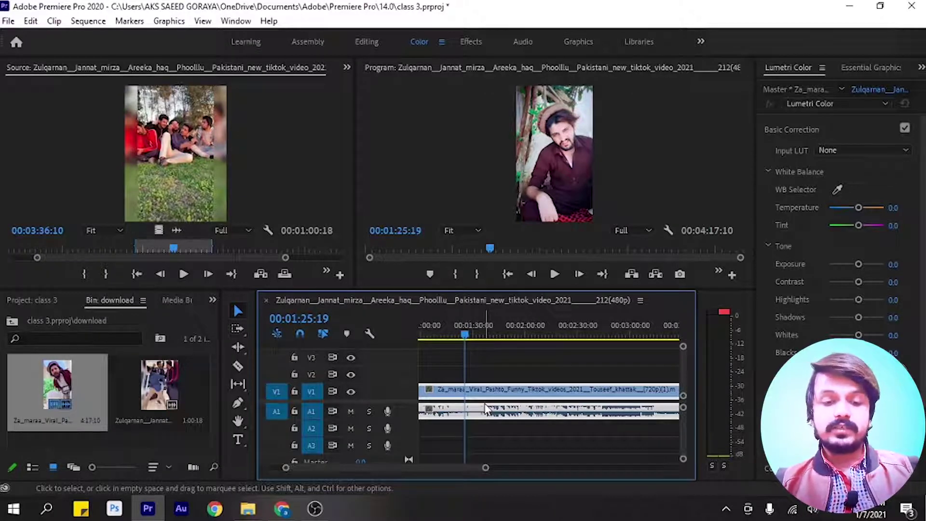
click(499, 351)
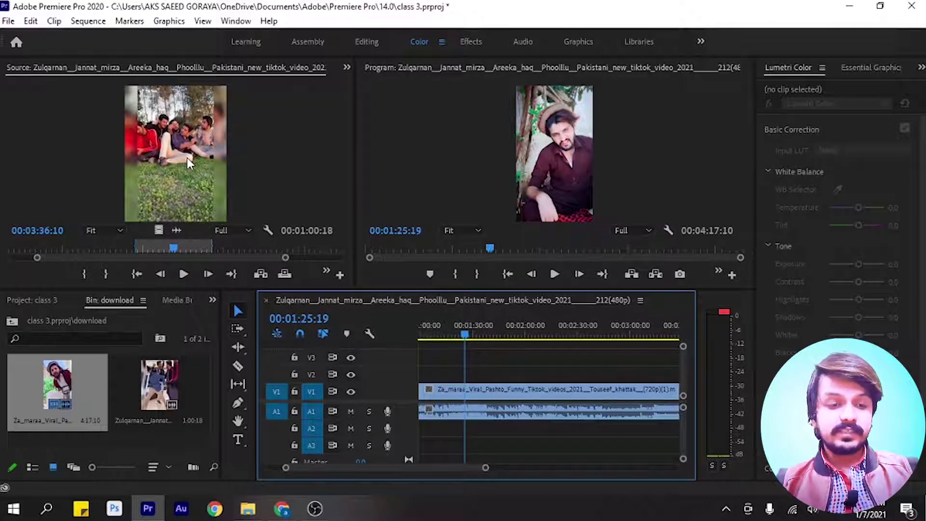
key(grave)
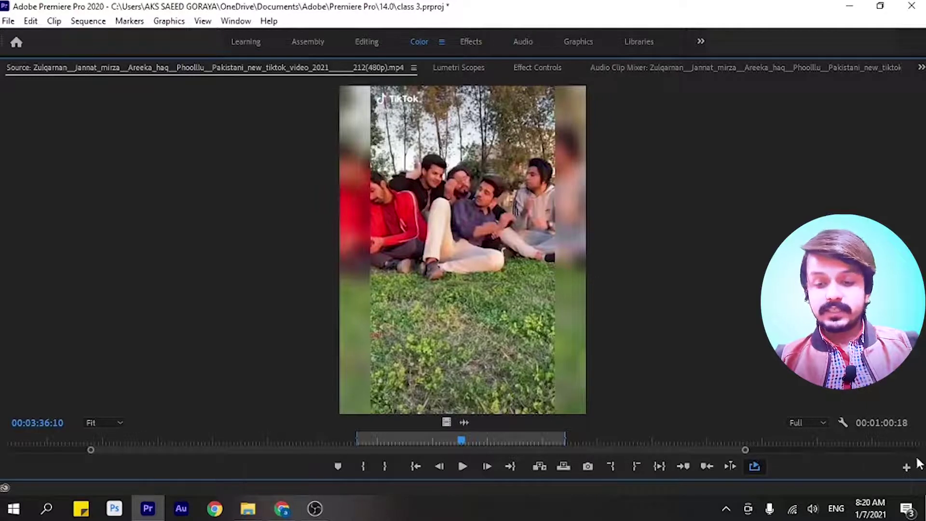
click(906, 470)
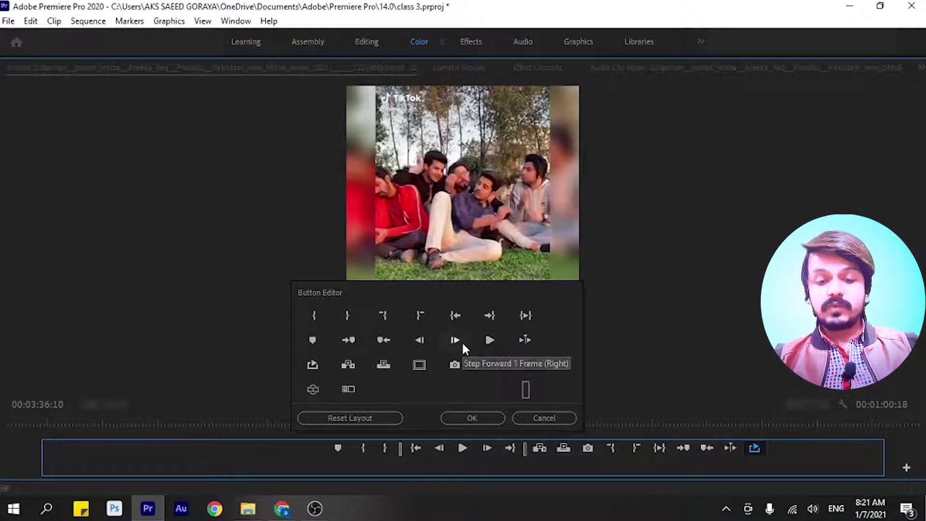
click(555, 418)
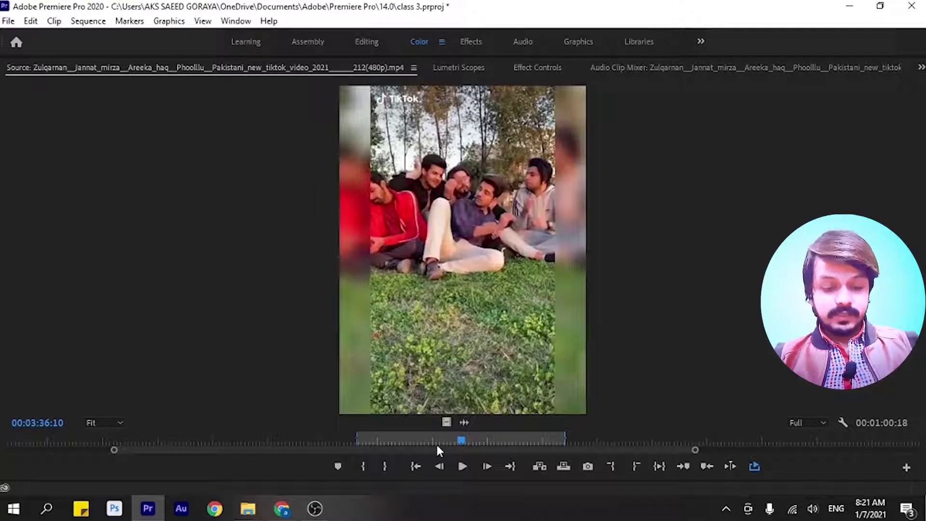
Jump to the In point 00:03:06:02, then clear and restore the In mark
click(419, 464)
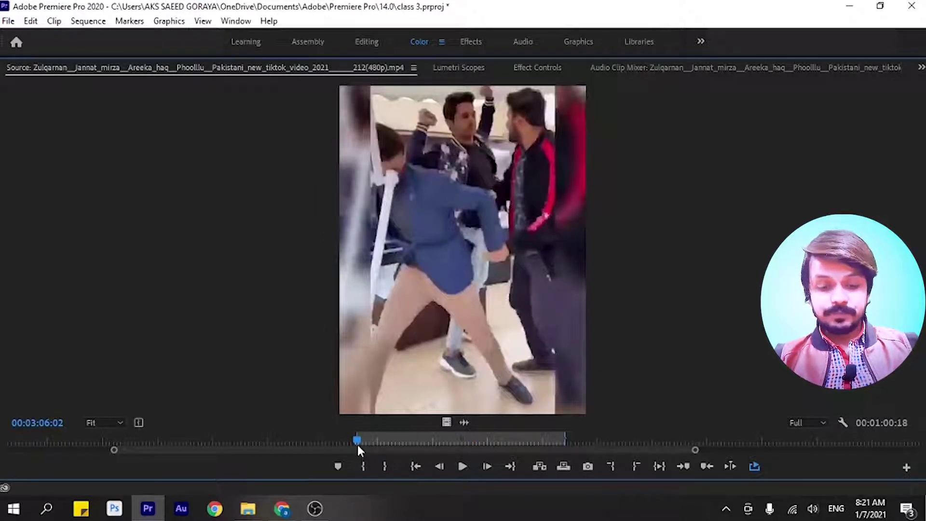
scroll(357, 444, up, 3)
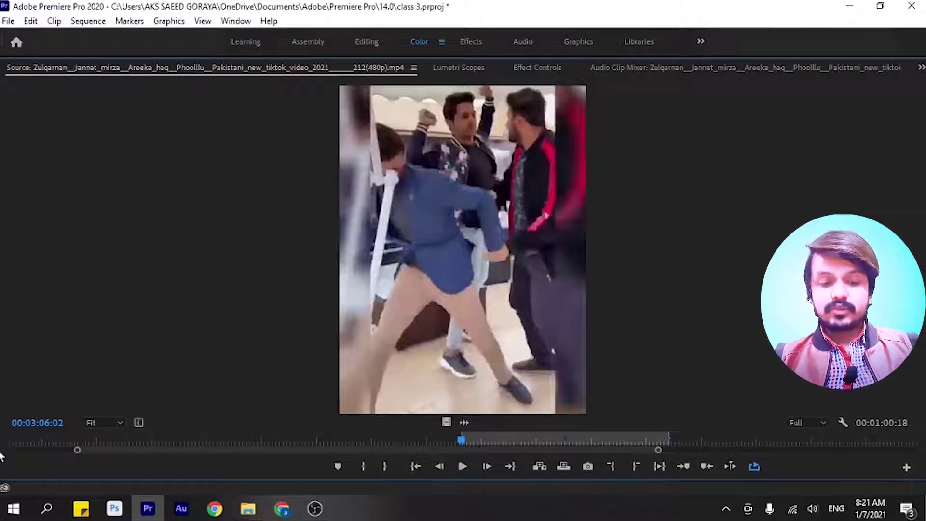
click(614, 464)
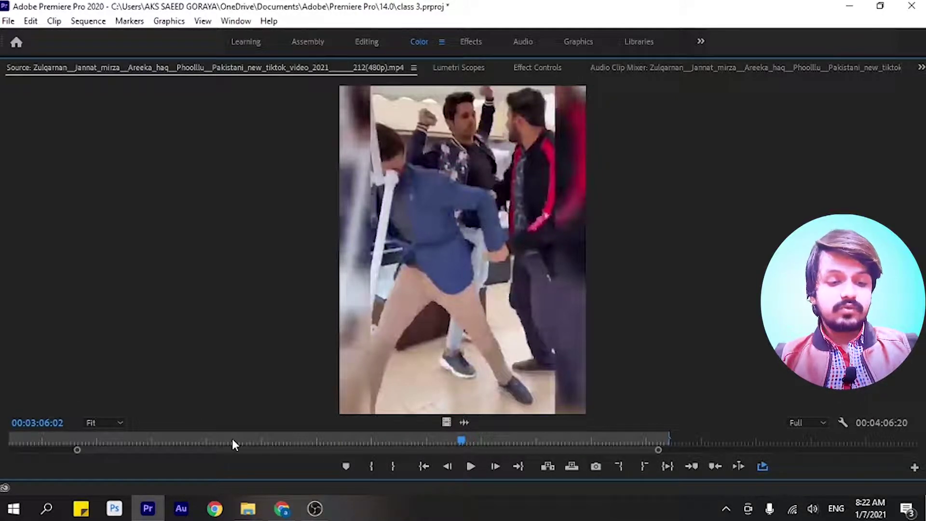
key(ctrl+z)
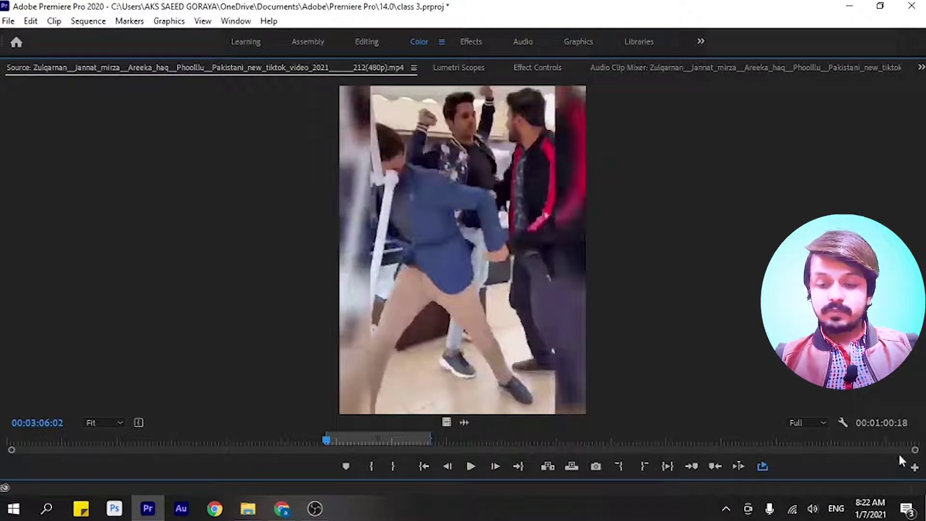
Clear and restore the Out mark, then play the marked portion
click(649, 466)
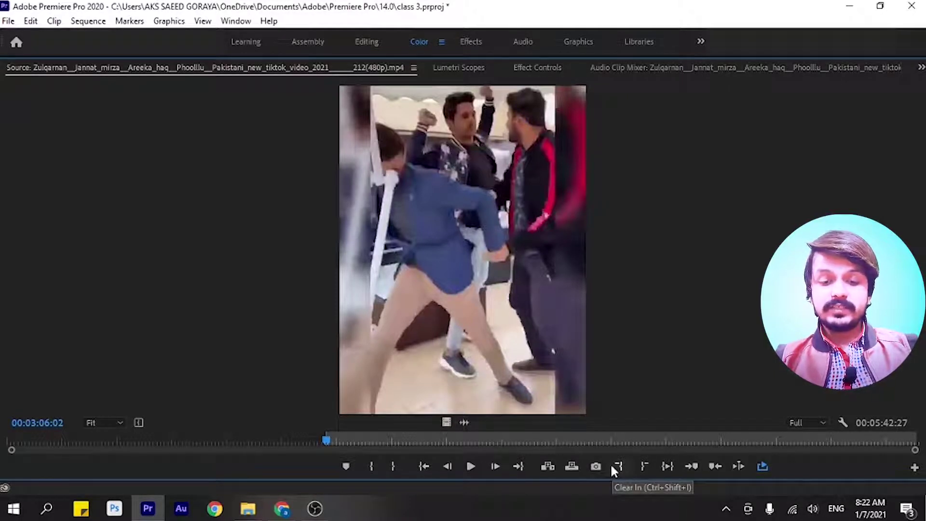
key(ctrl+z)
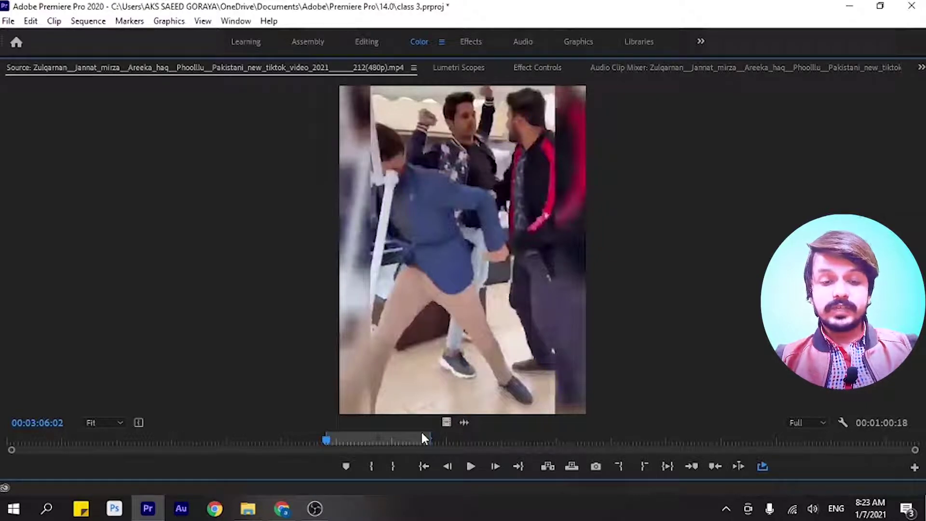
click(666, 466)
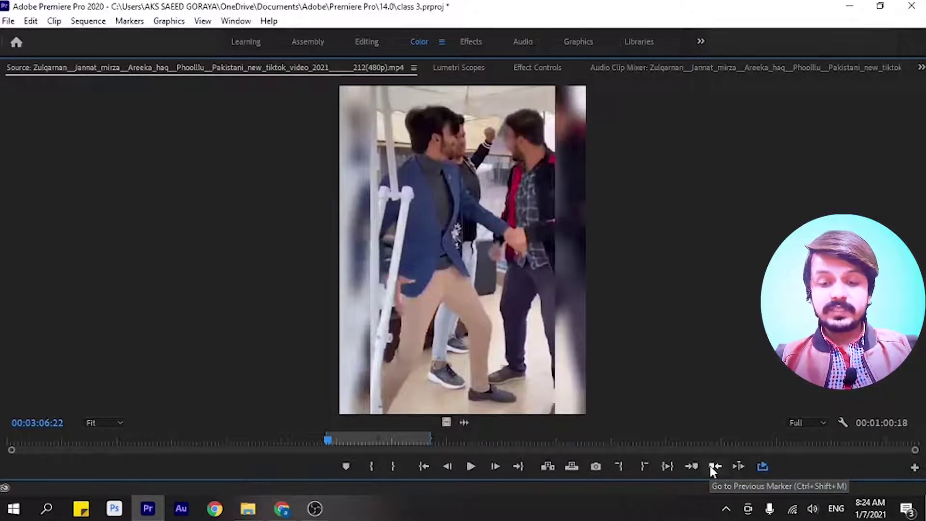
Clear the clip's In and Out points and add three markers along the clip
click(390, 436)
right_click(390, 434)
click(477, 226)
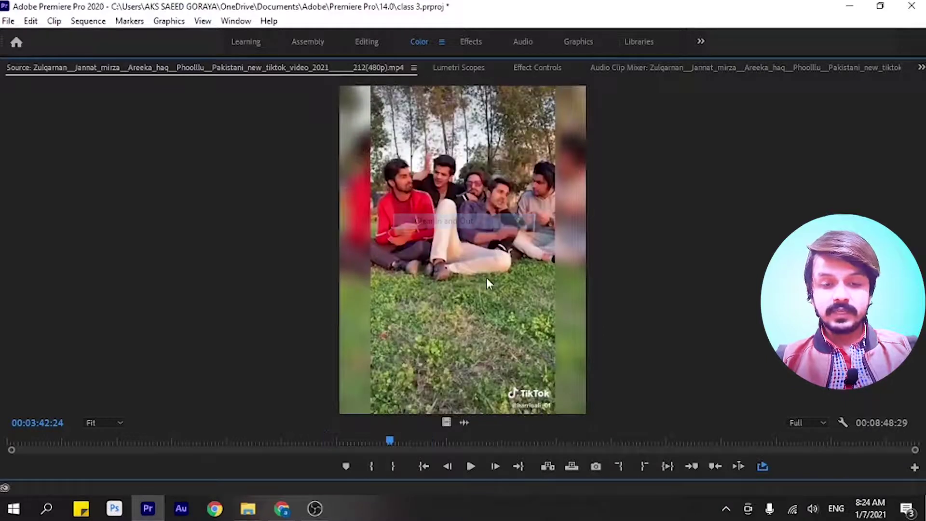
key(m)
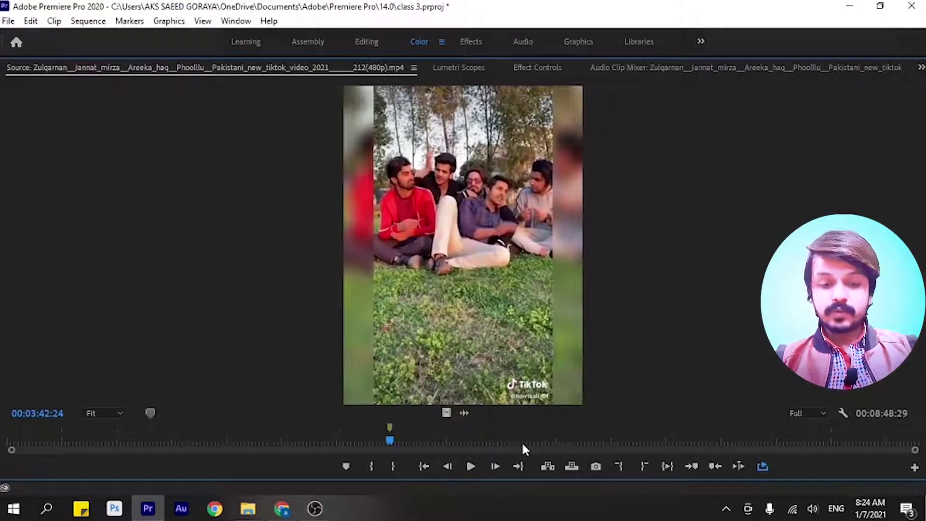
click(532, 440)
key(m)
click(636, 440)
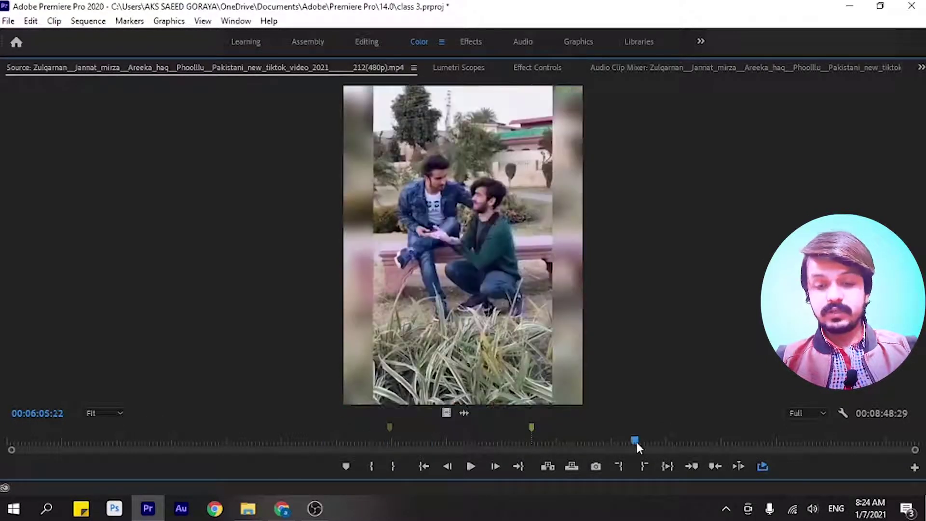
key(m)
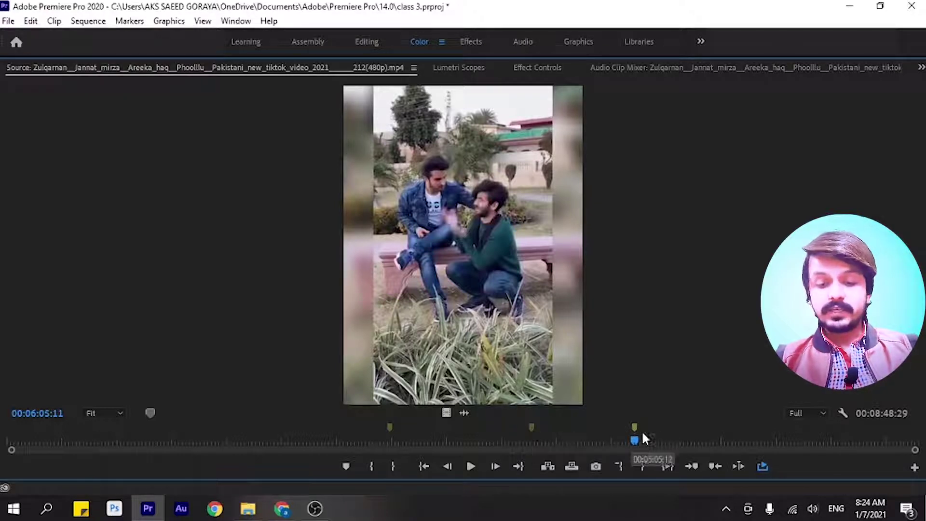
Step back and forth between the markers, then set an In point at 00:04:49:03
click(720, 466)
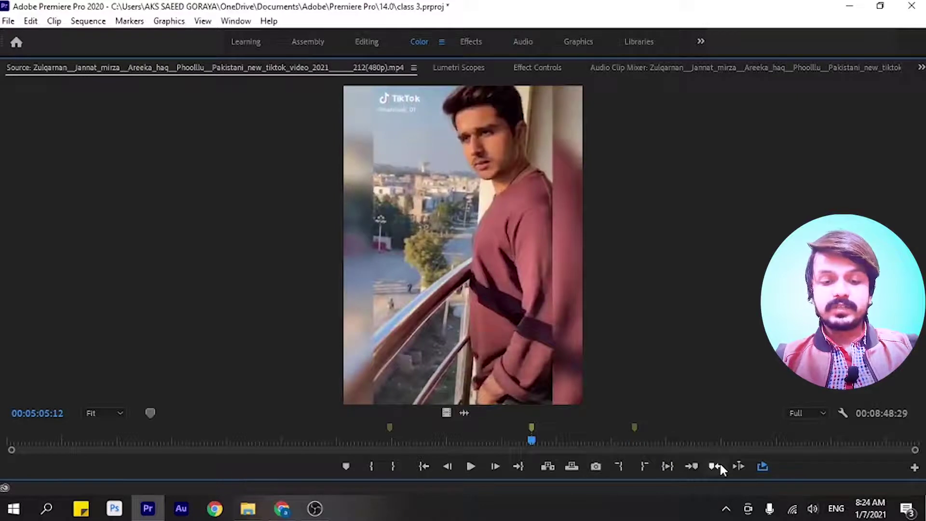
click(720, 465)
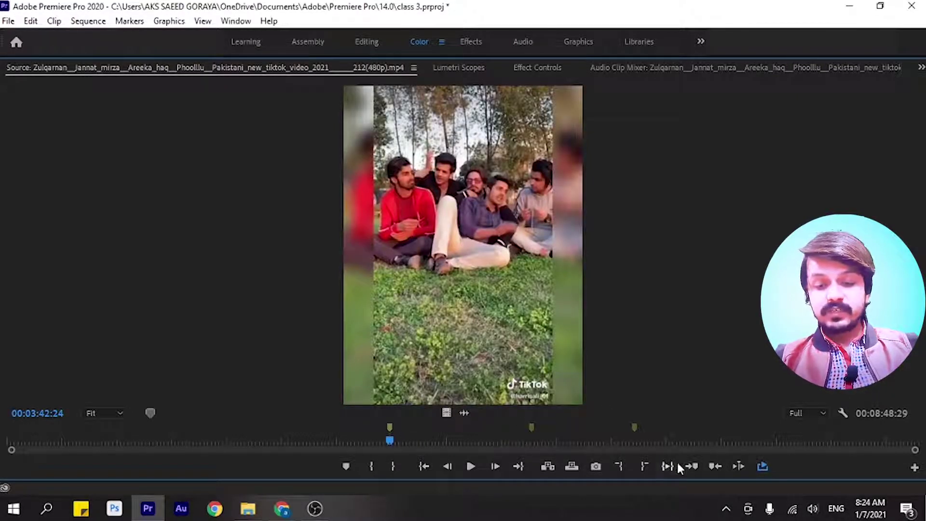
click(691, 466)
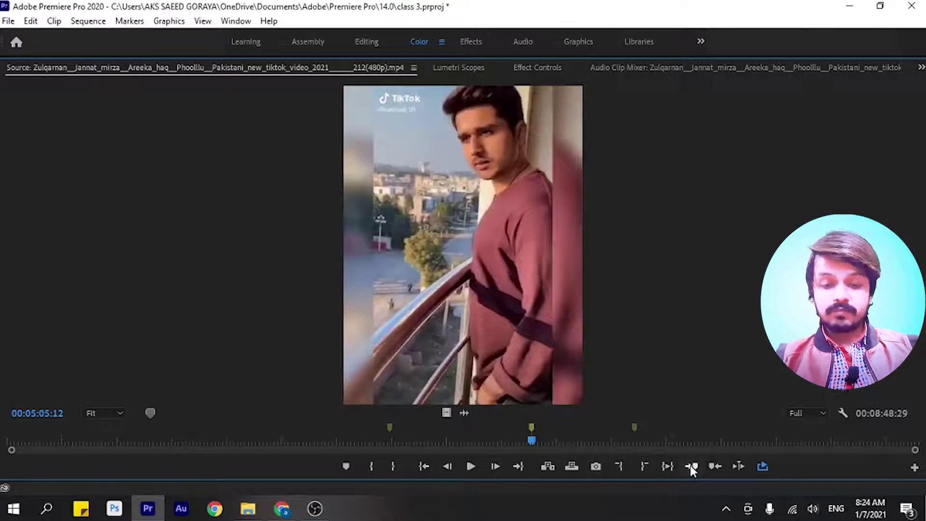
click(691, 465)
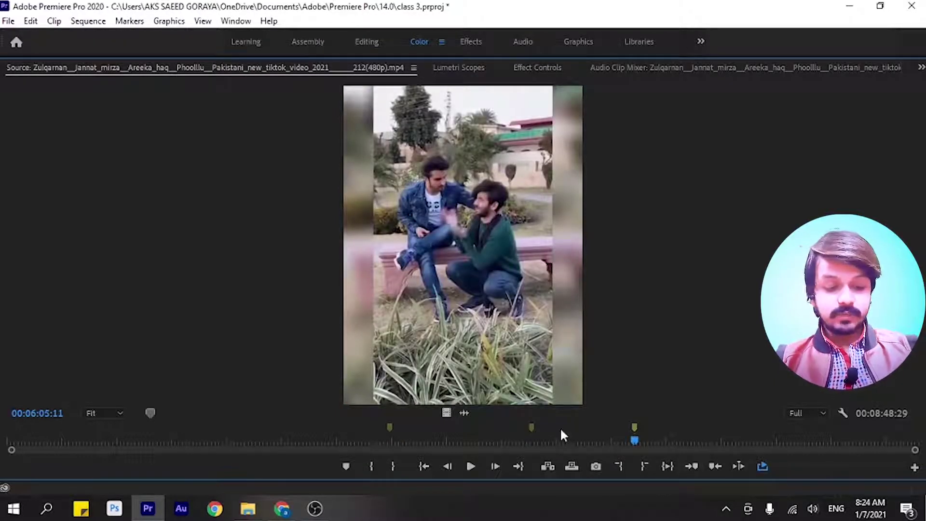
click(505, 438)
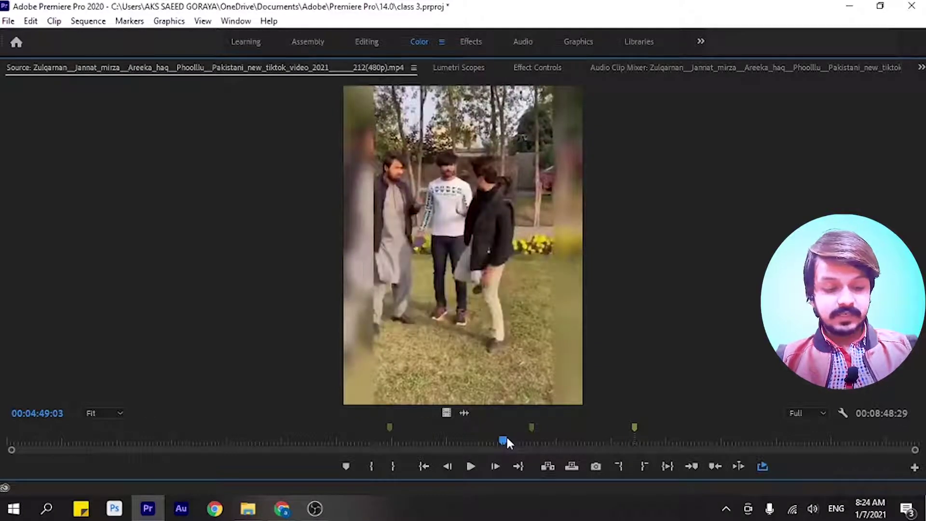
key(i)
click(609, 438)
Set the Out point about 10 seconds after the In, then preview the marked range and stop playback
key(o)
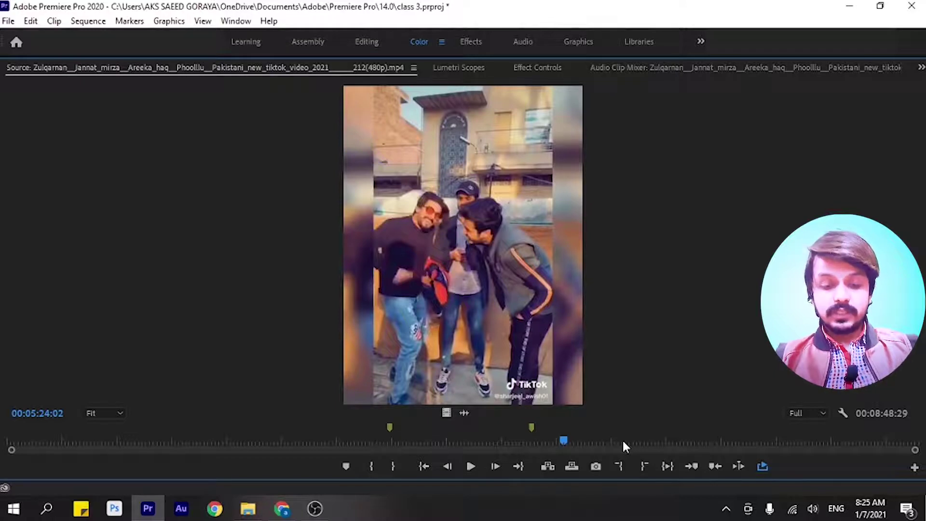
click(742, 463)
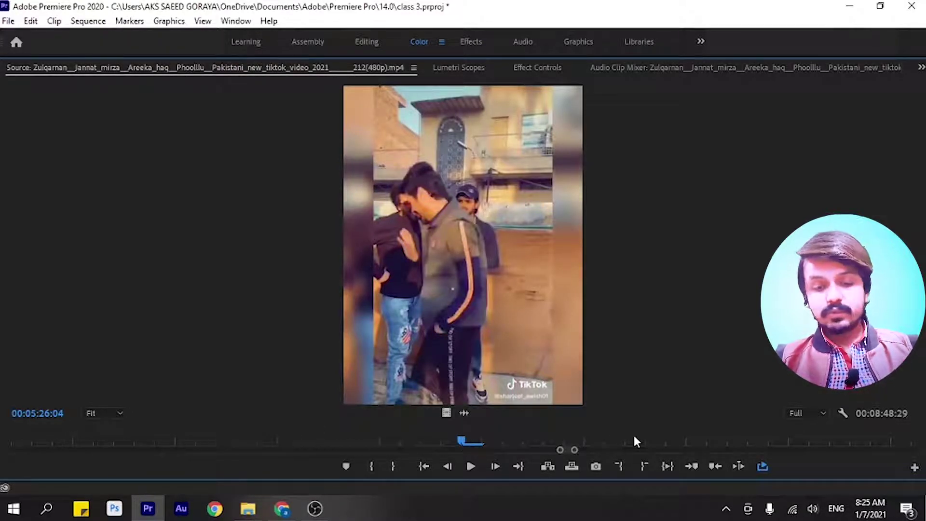
click(738, 466)
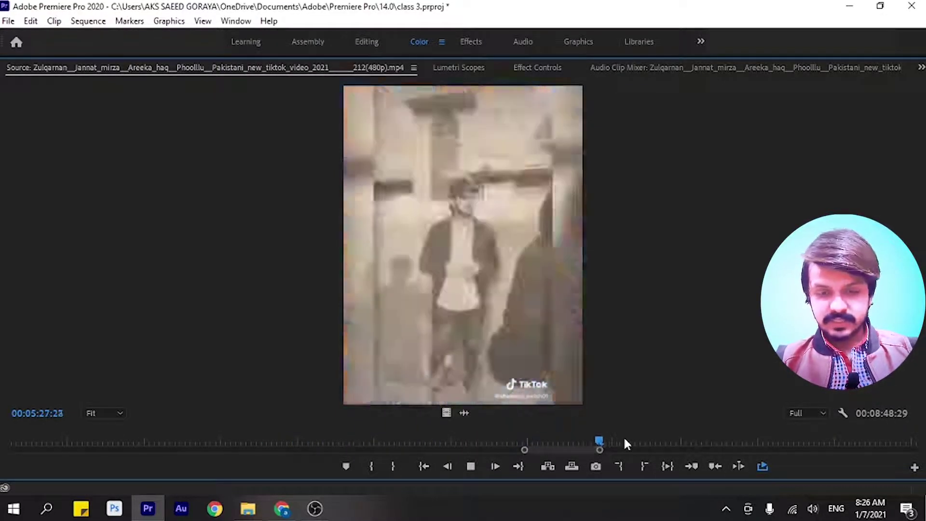
key(space)
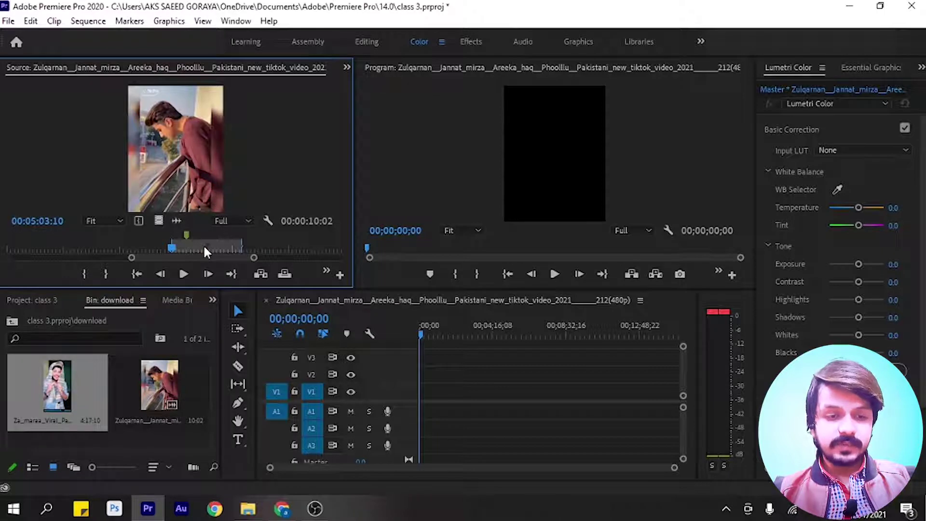
Place the marked TikTok portion on V1 and zoom in, with the playhead at 00;00;04;05
drag(186, 162, 436, 390)
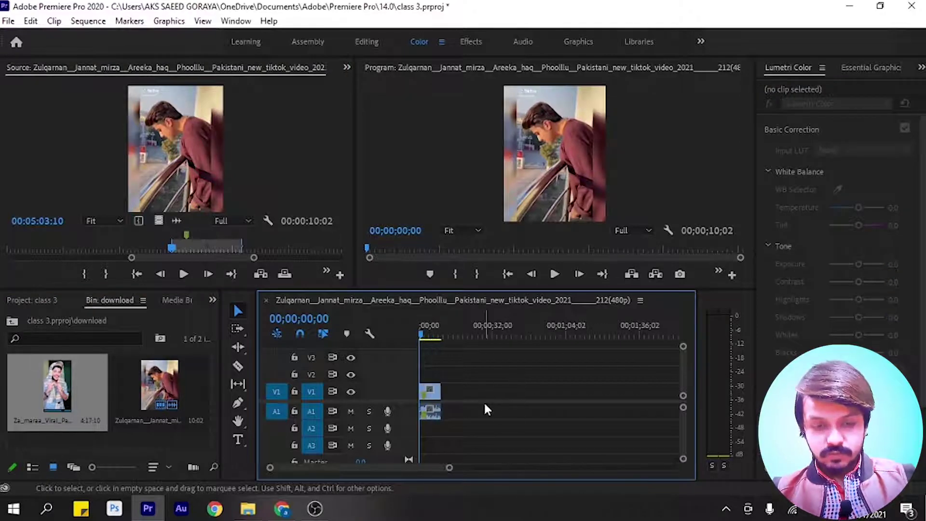
key(=)
key(=)
key(=)
click(457, 334)
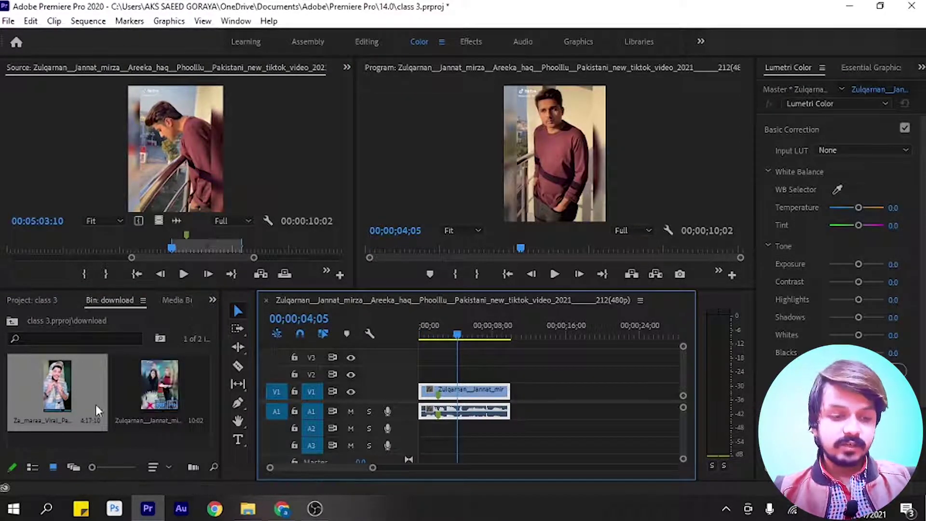
Open the second TikTok clip from the bin and add it after the first clip
click(154, 386)
double_click(76, 391)
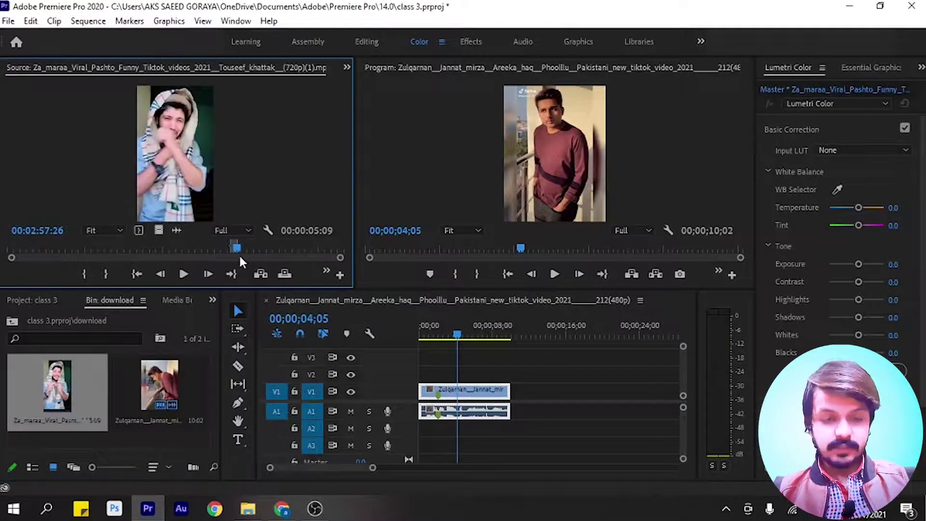
scroll(235, 241, up, 3)
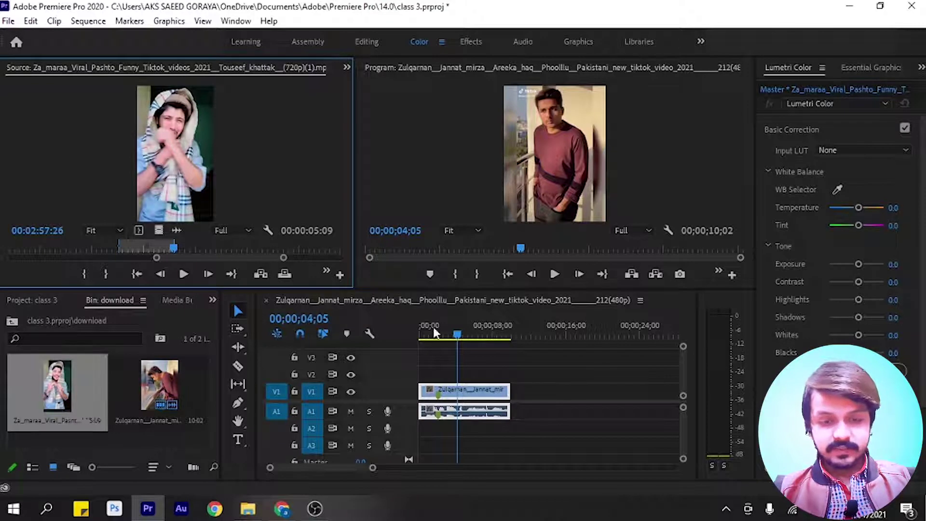
drag(176, 167, 512, 390)
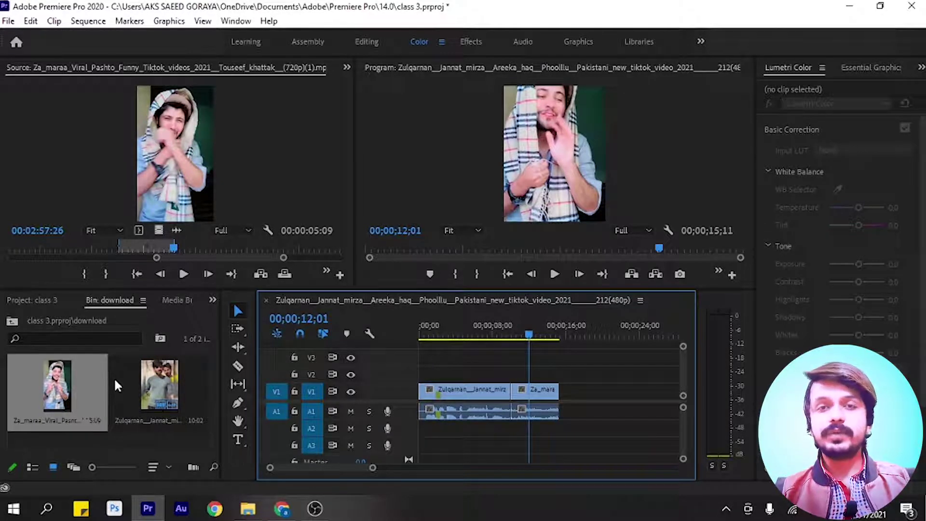
Save the project, then select and deselect both clips in the sequence
key(ctrl+s)
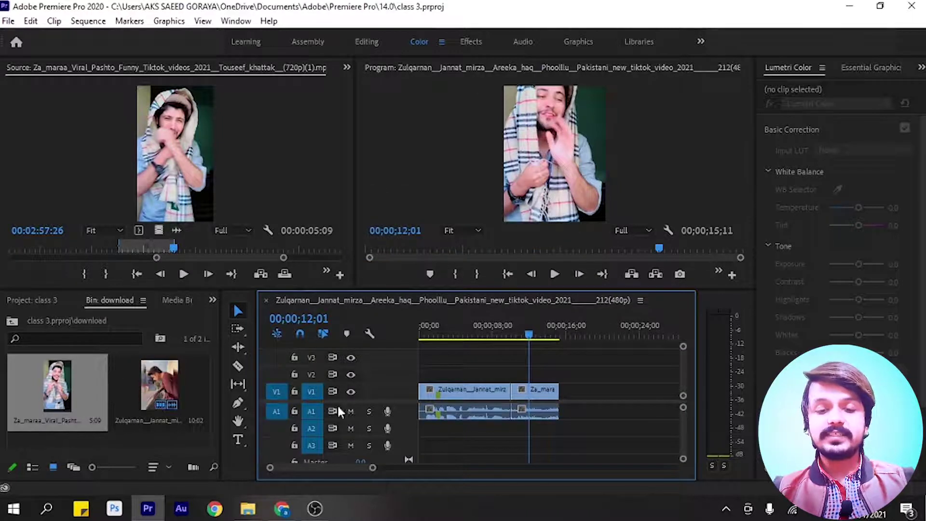
drag(560, 434, 462, 383)
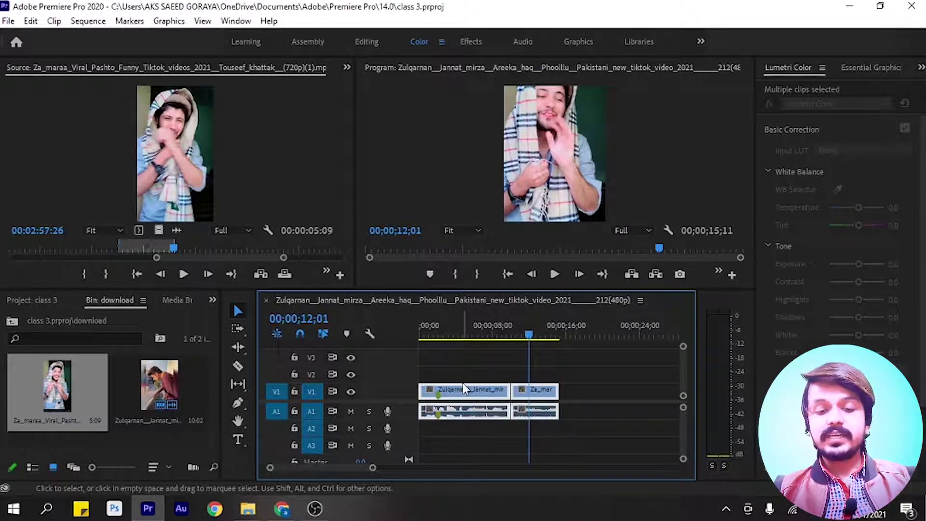
click(450, 361)
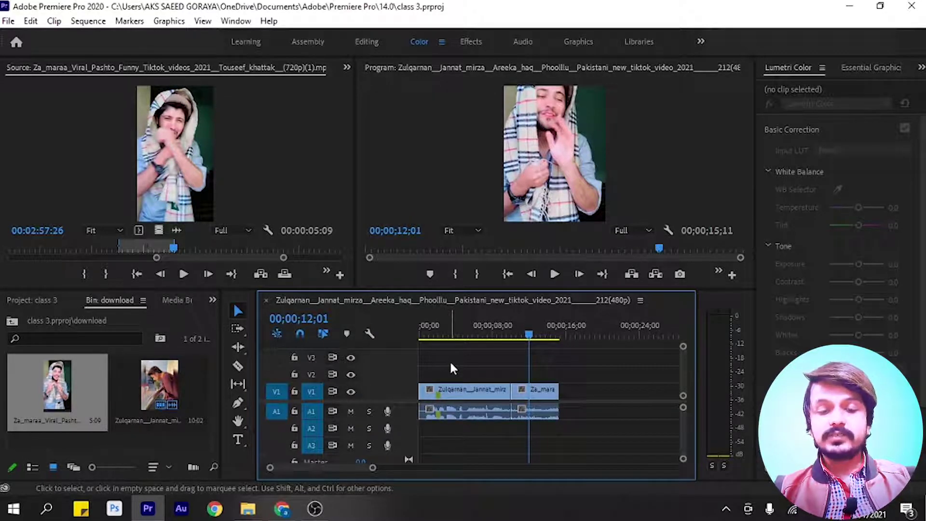
Open the Export Settings via File > Export > Media and keep H.264 as the format
click(9, 22)
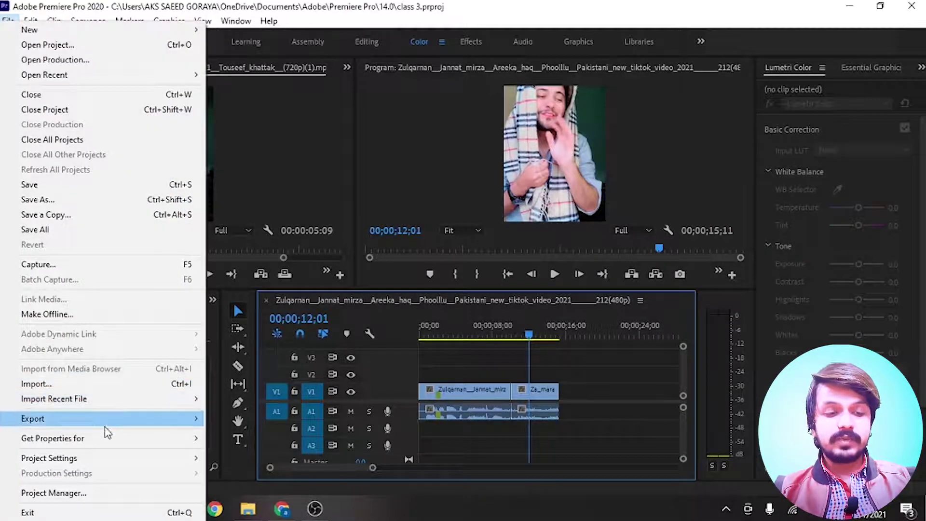
mouse_move(114, 420)
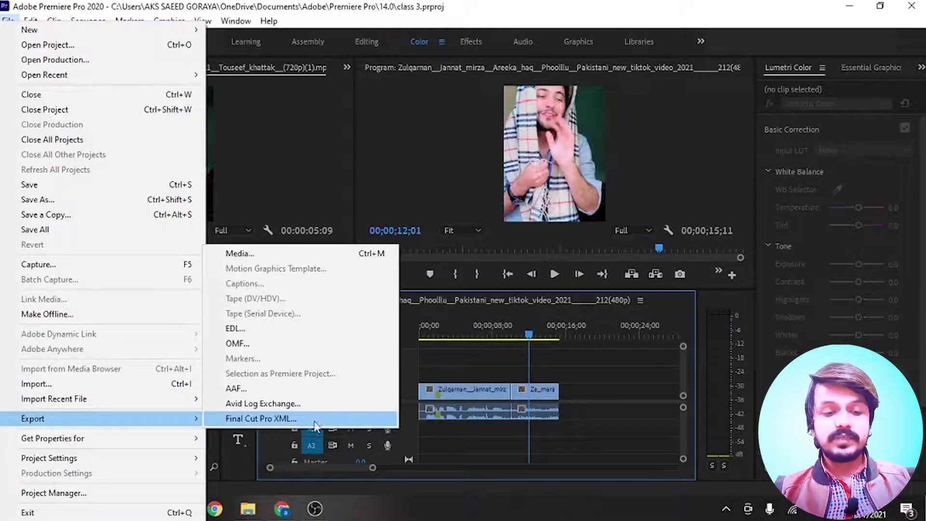
click(340, 255)
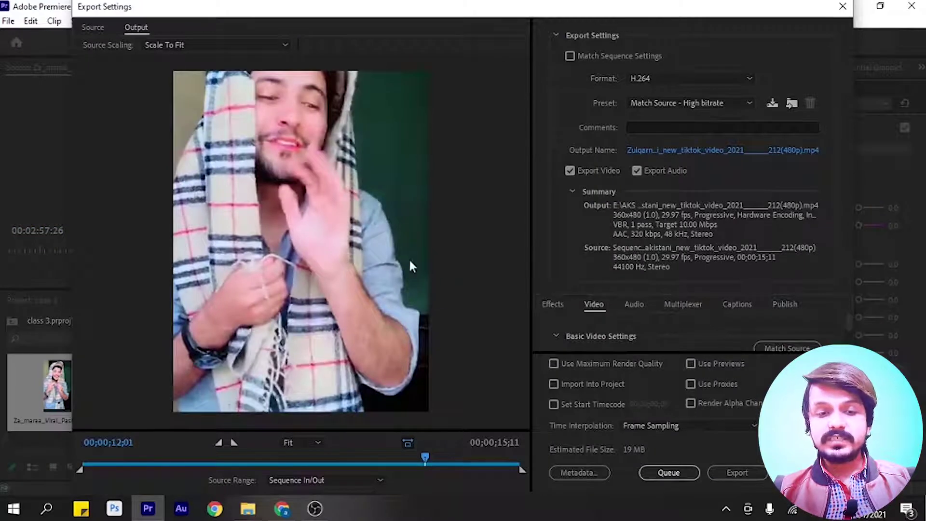
click(692, 77)
click(692, 77)
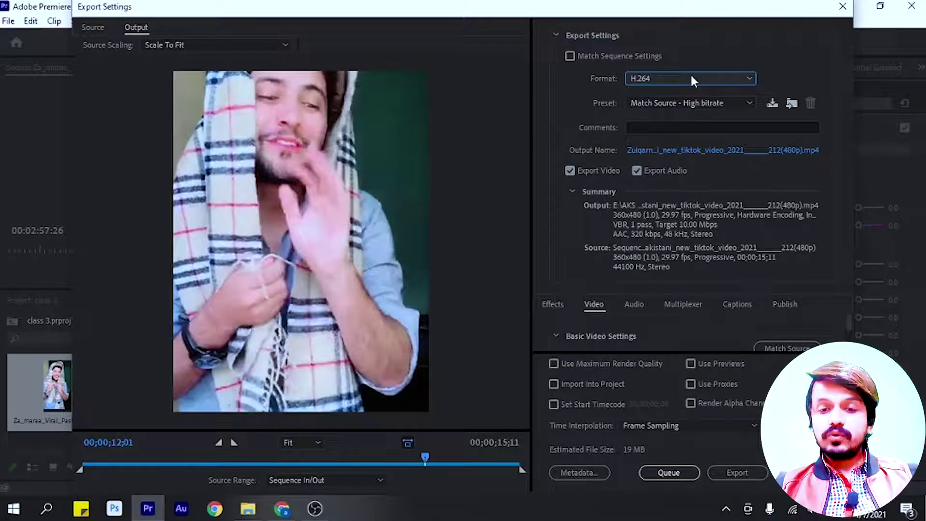
Review the Format and Preset lists without changes, keeping H.264 Match Source - High bitrate
click(692, 79)
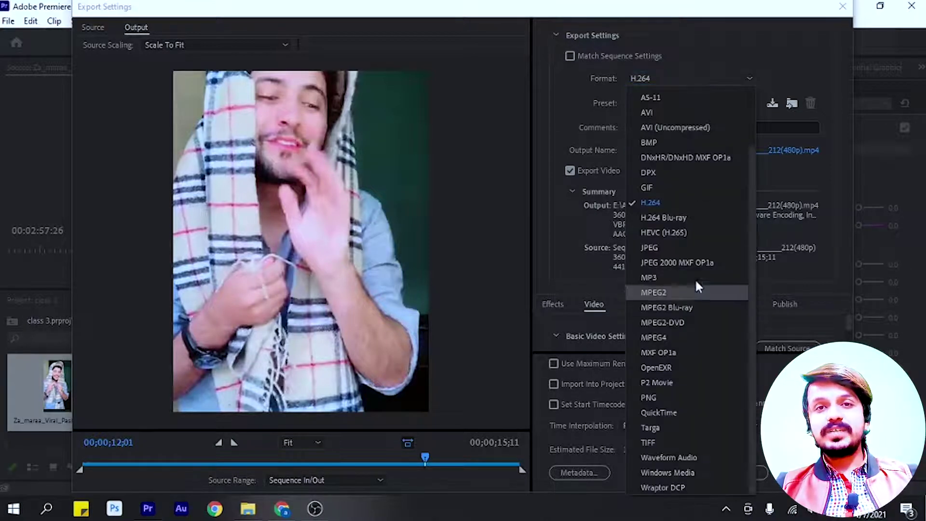
click(689, 83)
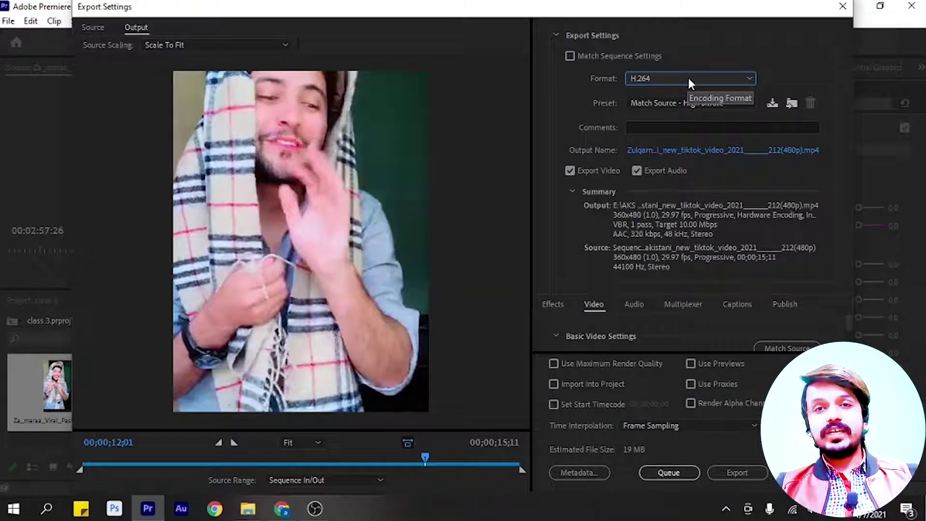
click(650, 103)
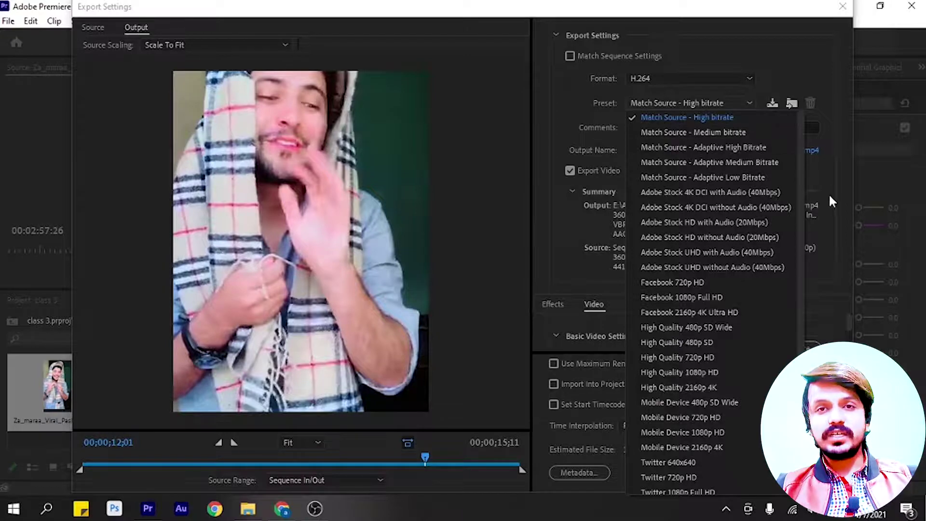
scroll(799, 143, down, 5)
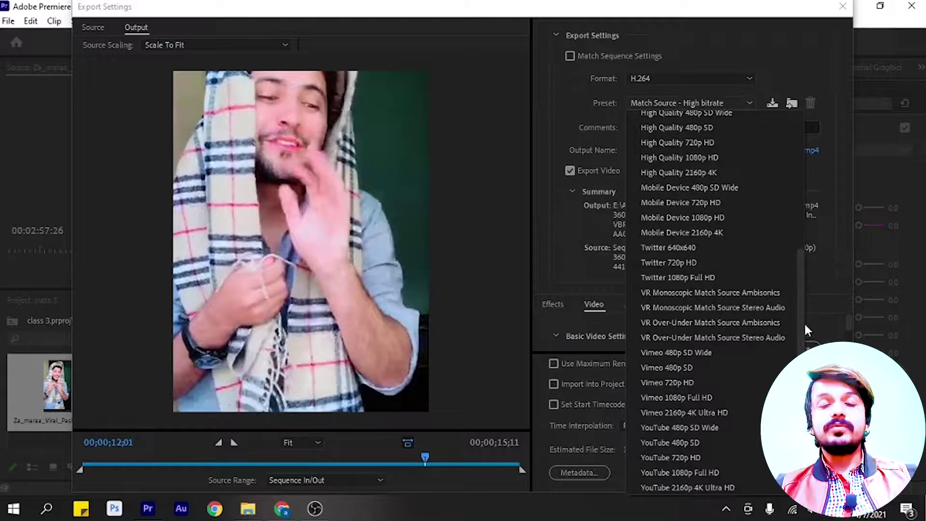
drag(803, 322, 803, 256)
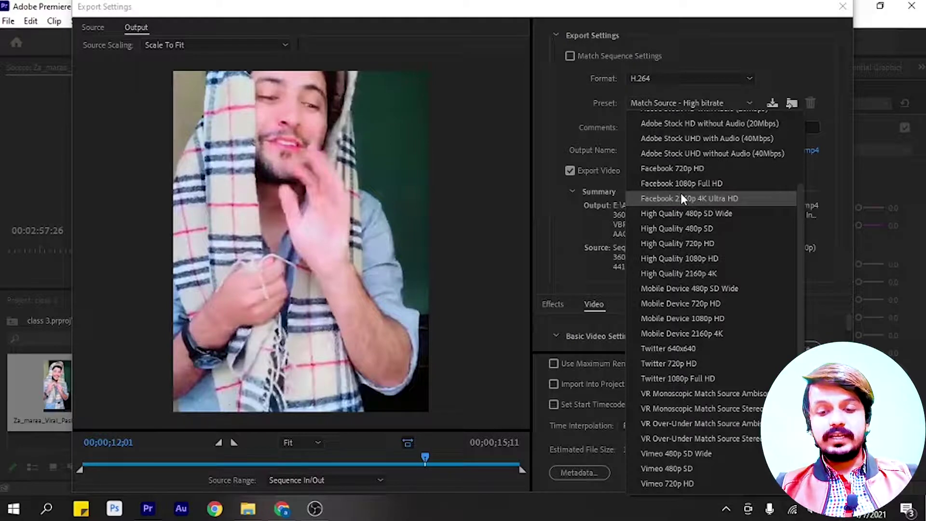
click(548, 249)
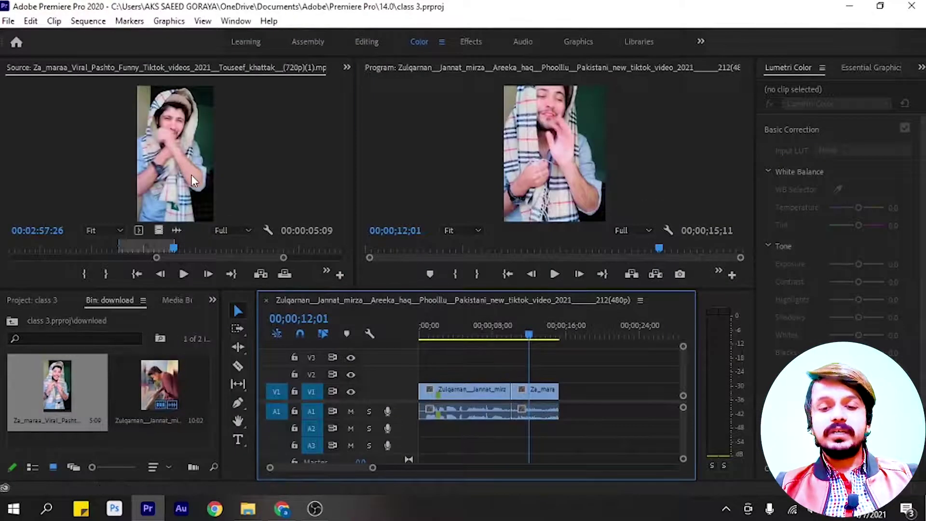
click(192, 176)
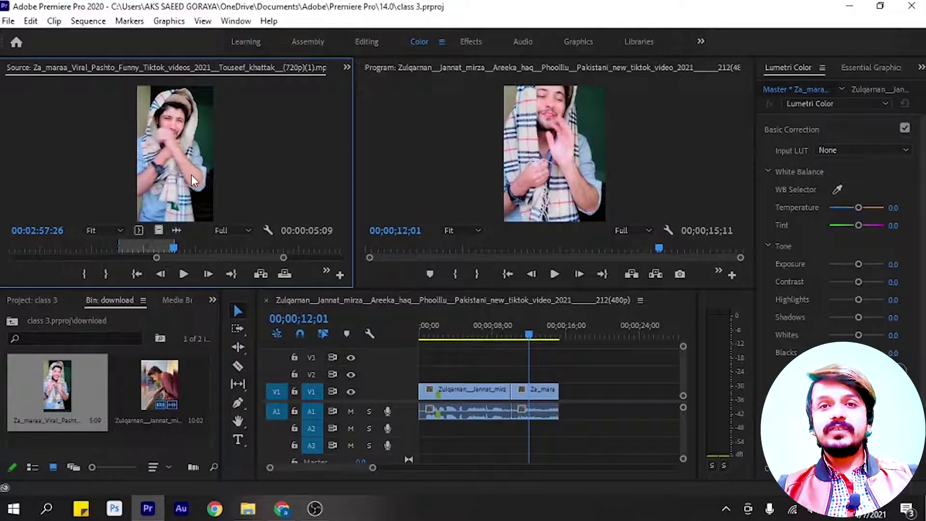